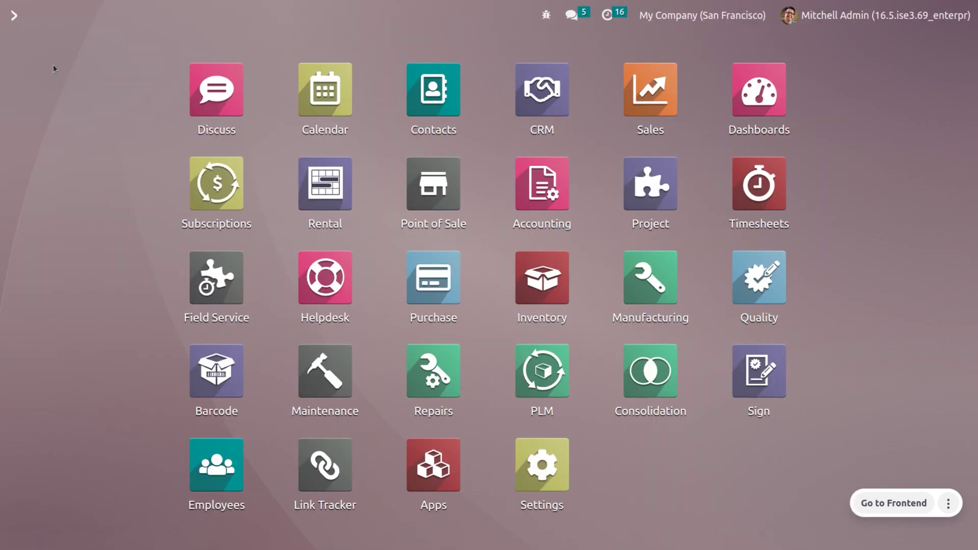
- Open the warehouse list in Inventory and review the configuration of Warehouse A
{"action": "type", "text": "in"}
{"action": "key", "text": "Return"}
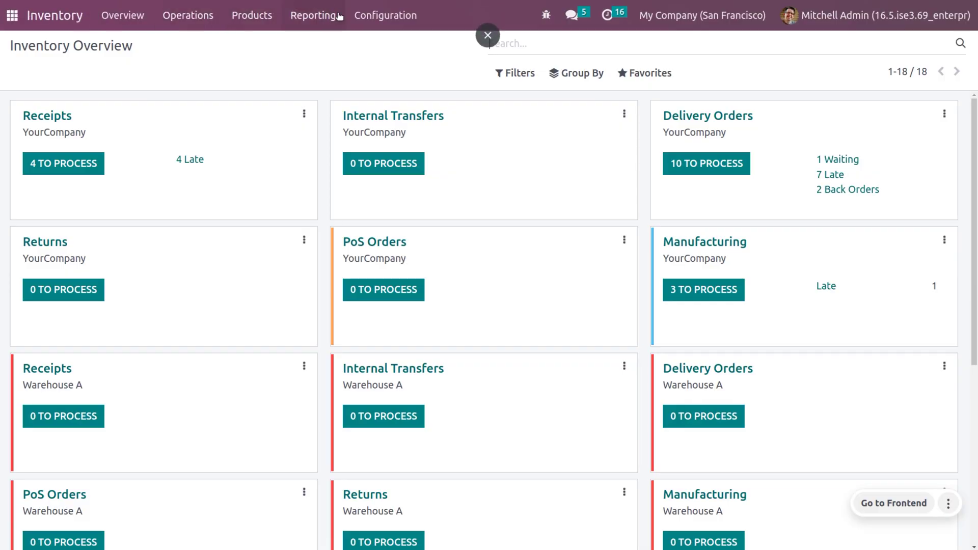
{"action": "left_click", "coordinate": [384, 4]}
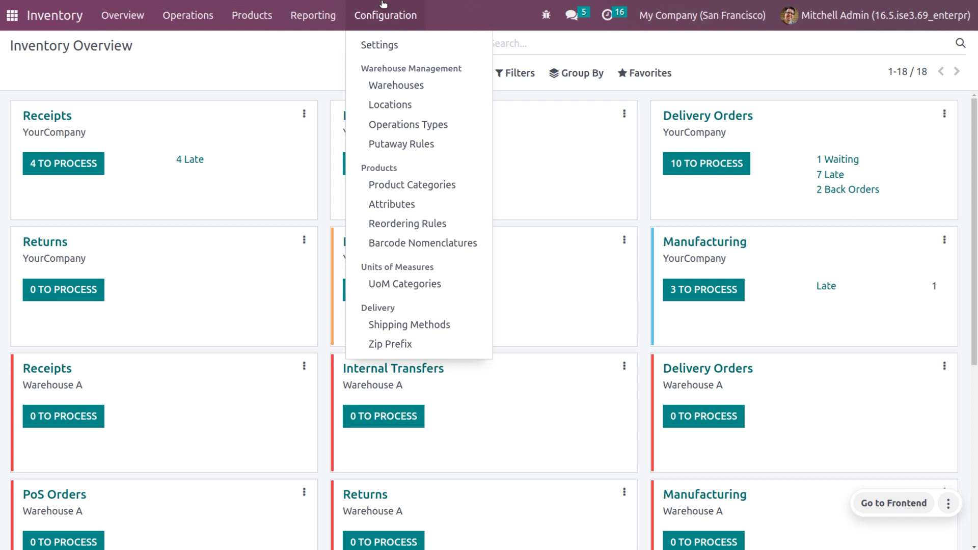
{"action": "left_click", "coordinate": [402, 87]}
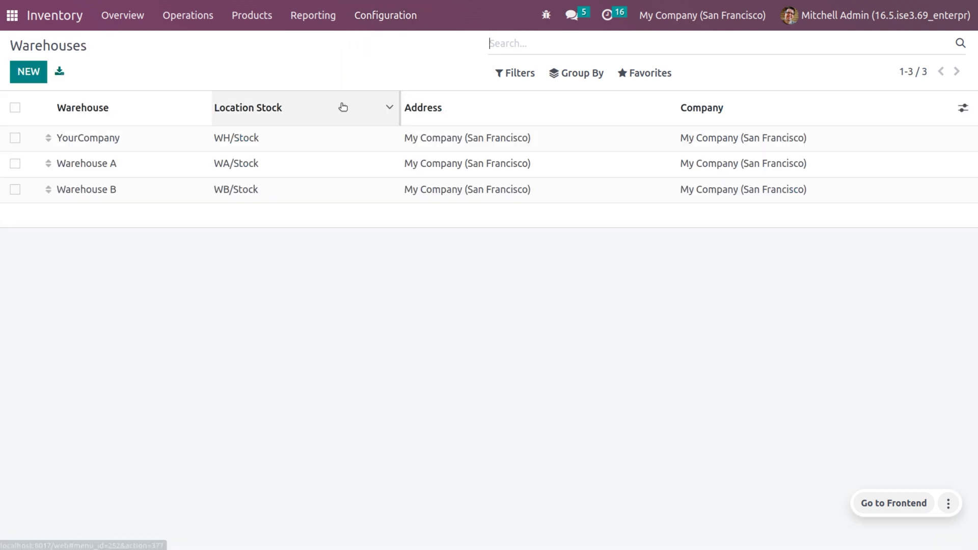
{"action": "left_click", "coordinate": [250, 173]}
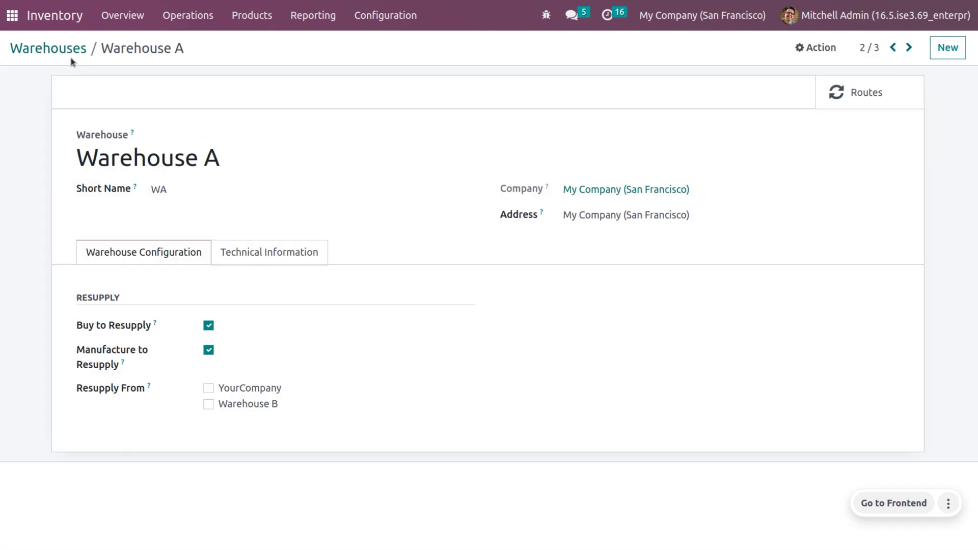
{"action": "left_click", "coordinate": [59, 48]}
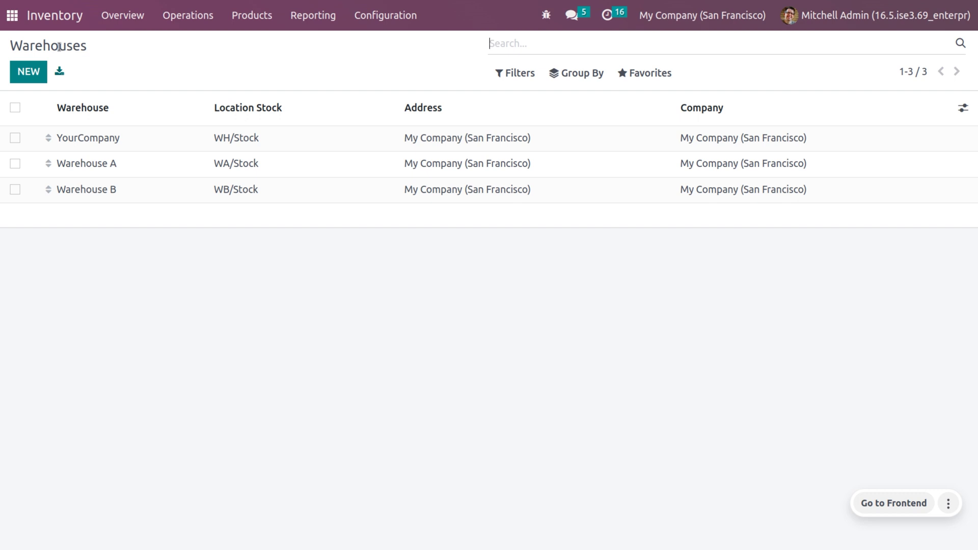
- Open the Book product, check its sales settings, and view its on-hand quantity by location
{"action": "left_click", "coordinate": [247, 19]}
{"action": "left_click", "coordinate": [247, 20]}
{"action": "left_click", "coordinate": [247, 19]}
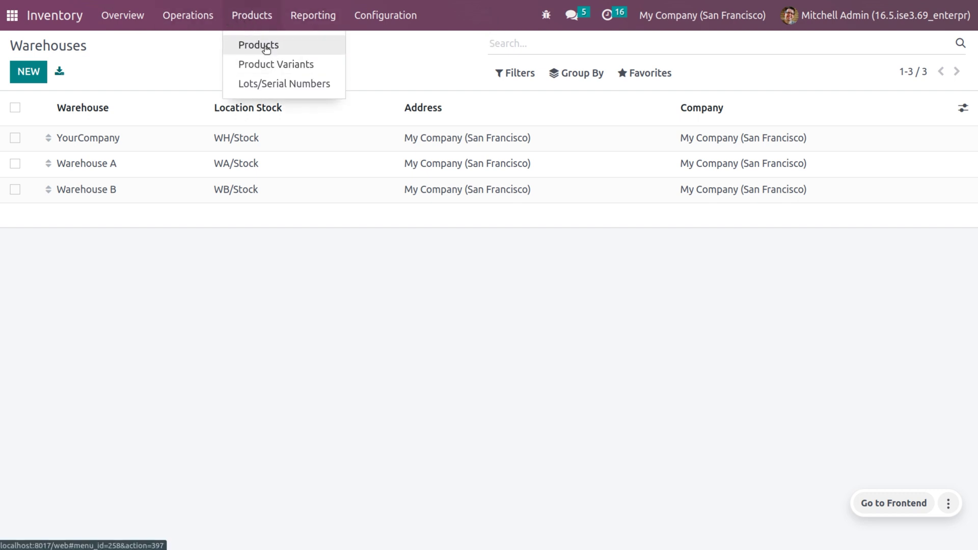
{"action": "left_click", "coordinate": [265, 47]}
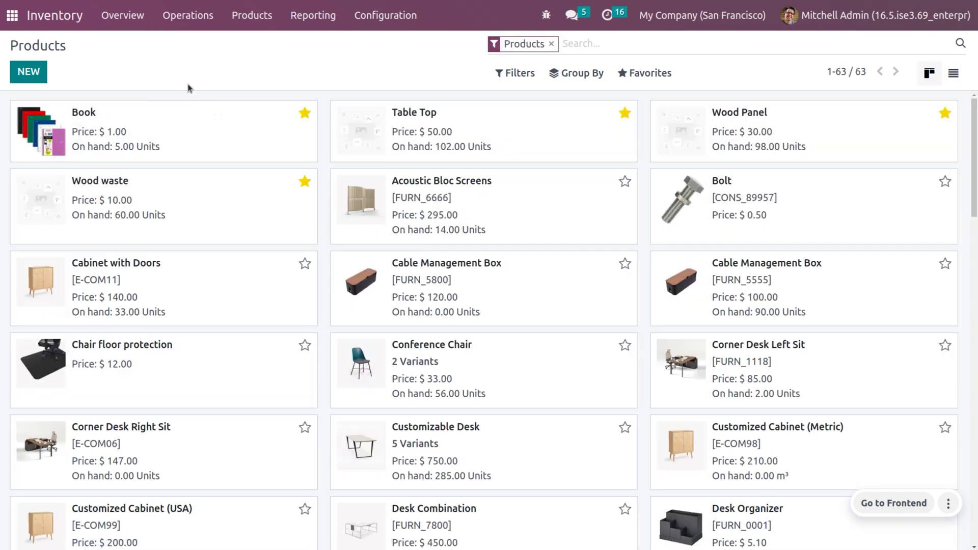
{"action": "left_click", "coordinate": [154, 127]}
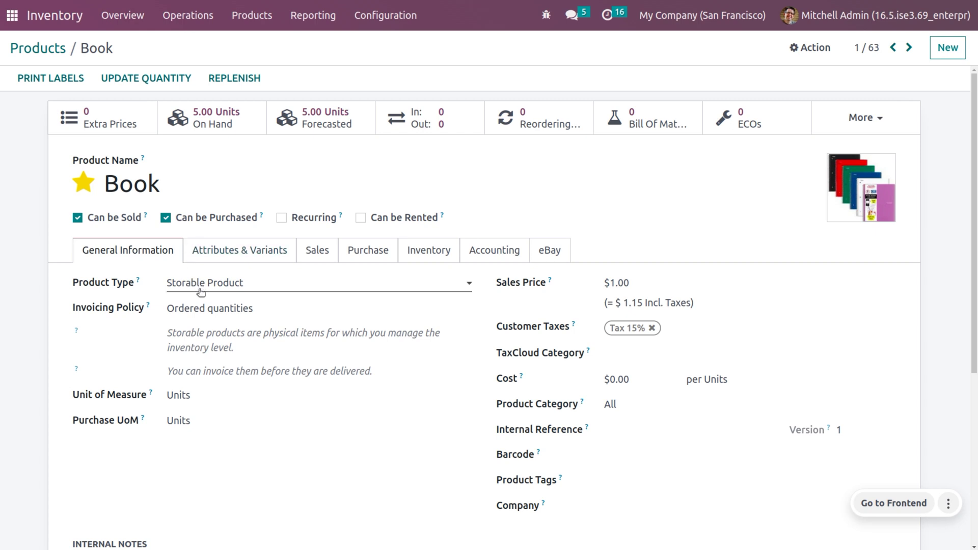
{"action": "left_click", "coordinate": [329, 254]}
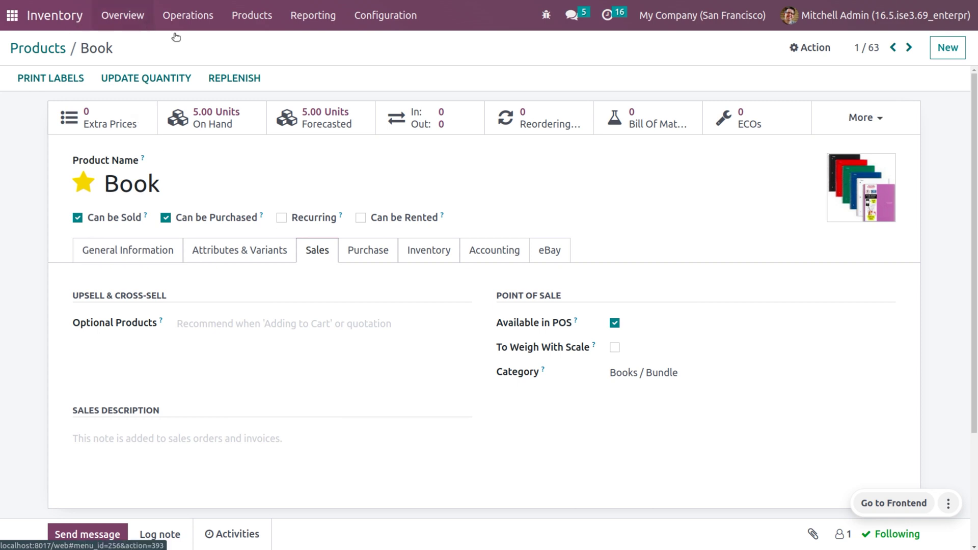
{"action": "left_click", "coordinate": [216, 127]}
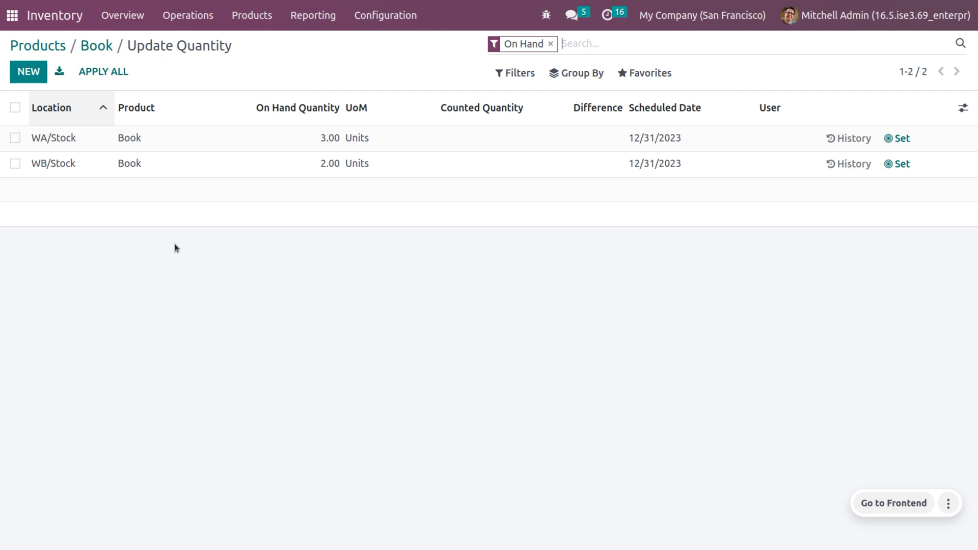
- Switch to the Point of Sale app and open its configuration settings
{"action": "left_click", "coordinate": [12, 16]}
{"action": "type", "text": "po"}
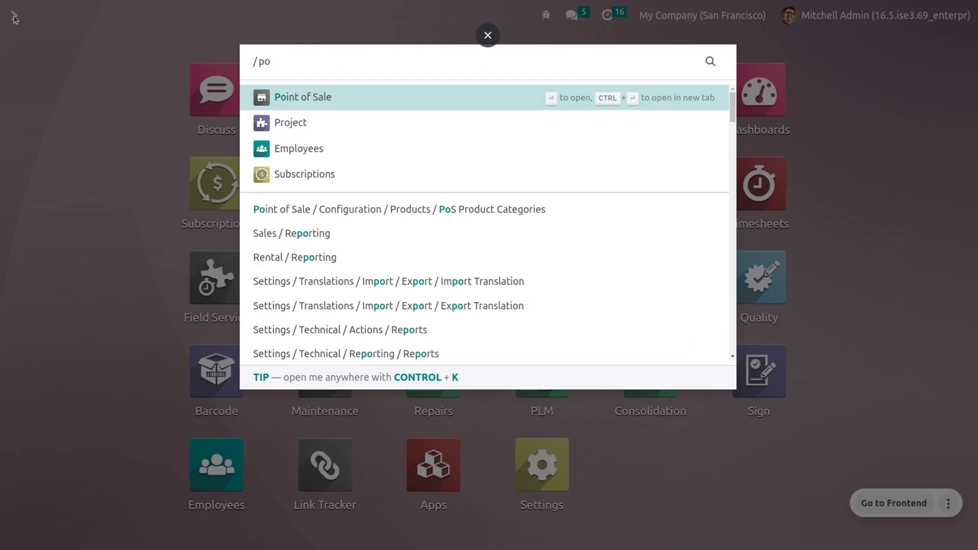
{"action": "type", "text": "s"}
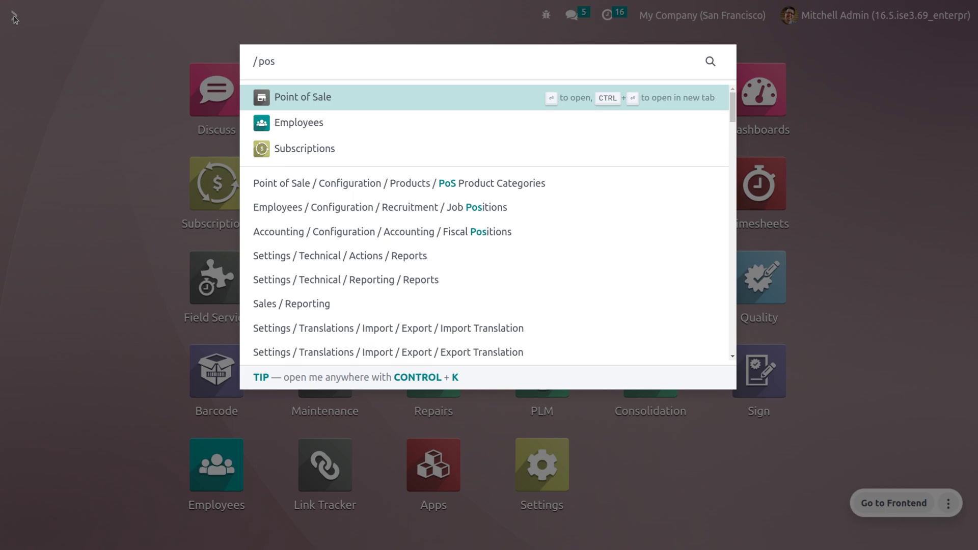
{"action": "key", "text": "Return"}
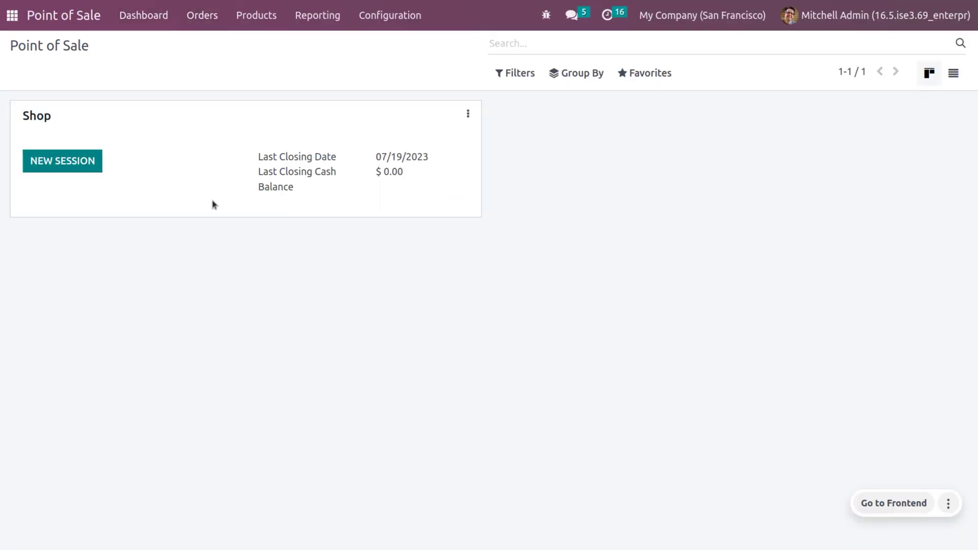
{"action": "left_click", "coordinate": [386, 24]}
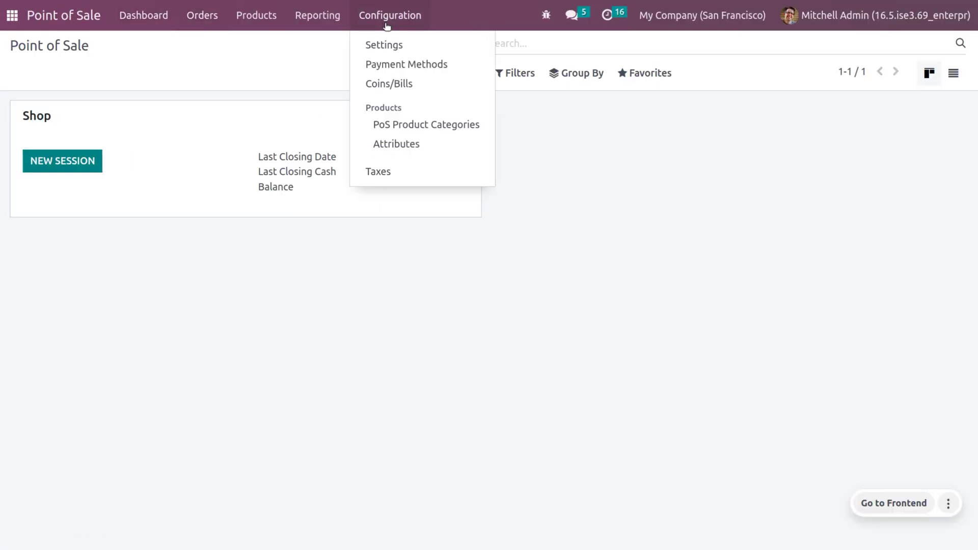
{"action": "left_click", "coordinate": [392, 45]}
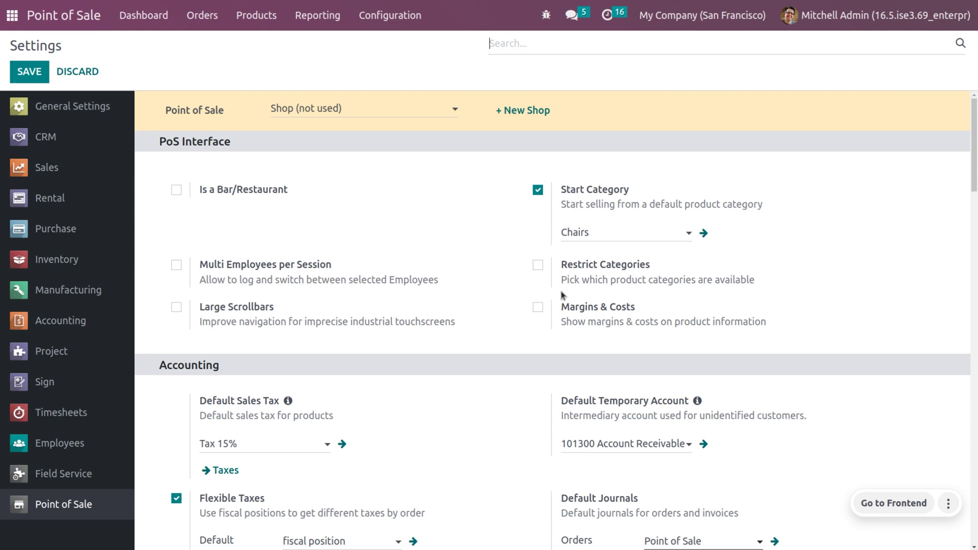
- Open the PoS Orders operation type from the shop's inventory settings to check its default source location
{"action": "scroll", "coordinate": [561, 291], "scroll_direction": "down", "scroll_amount": 10}
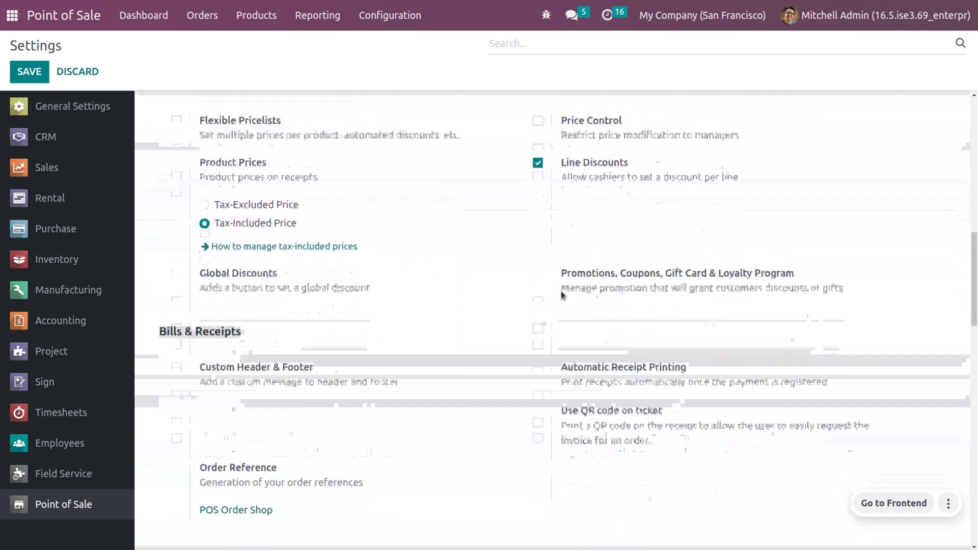
{"action": "scroll", "coordinate": [562, 294], "scroll_direction": "down", "scroll_amount": 15}
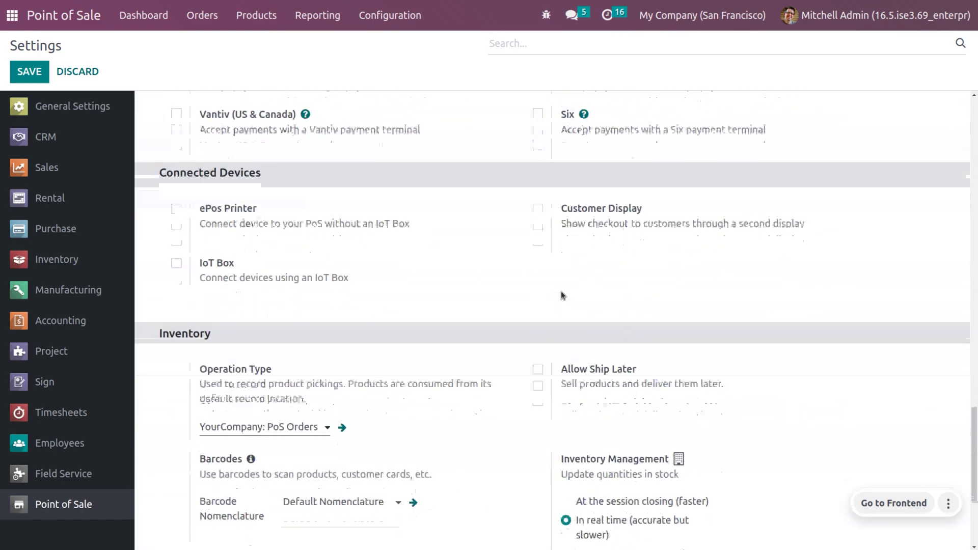
{"action": "scroll", "coordinate": [560, 291], "scroll_direction": "down", "scroll_amount": 2}
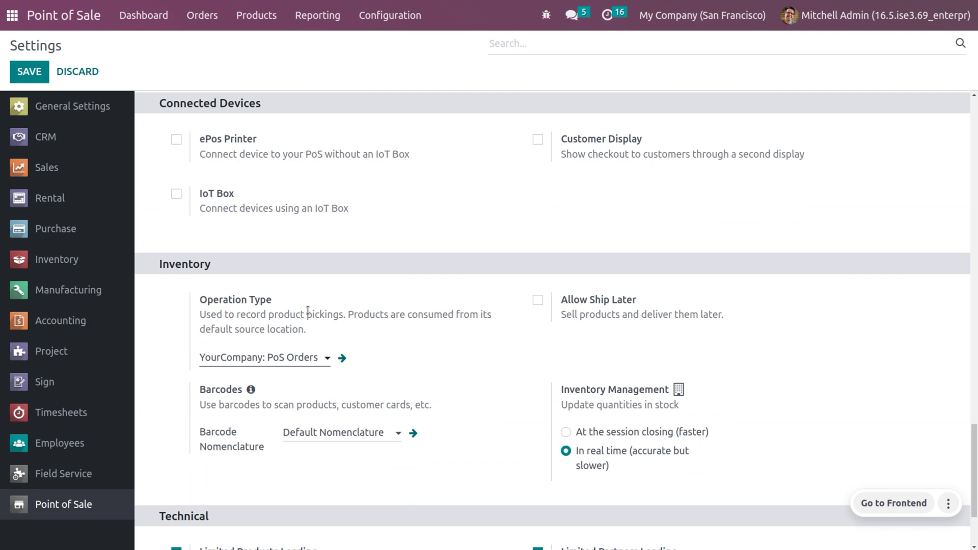
{"action": "mouse_move", "coordinate": [307, 310]}
{"action": "left_click", "coordinate": [340, 360]}
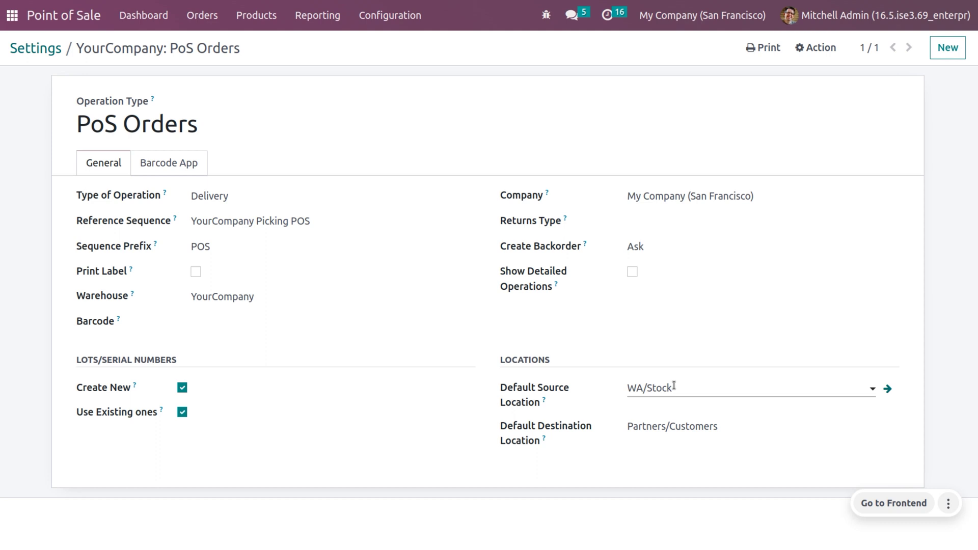
- Return to the shop settings, set Inventory Management to "At the session closing (faster)", and save
{"action": "left_click", "coordinate": [27, 45]}
{"action": "scroll", "coordinate": [356, 331], "scroll_direction": "down", "scroll_amount": 5}
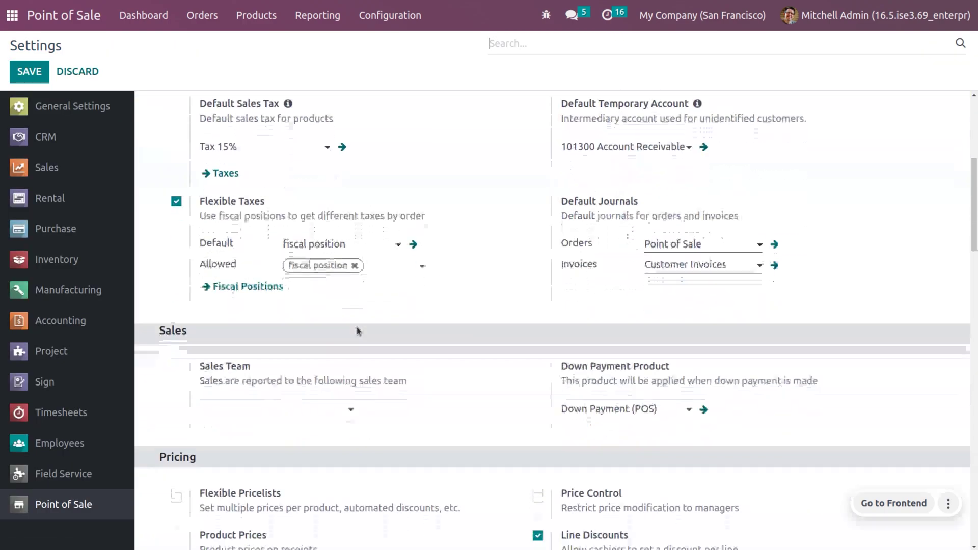
{"action": "scroll", "coordinate": [356, 330], "scroll_direction": "down", "scroll_amount": 15}
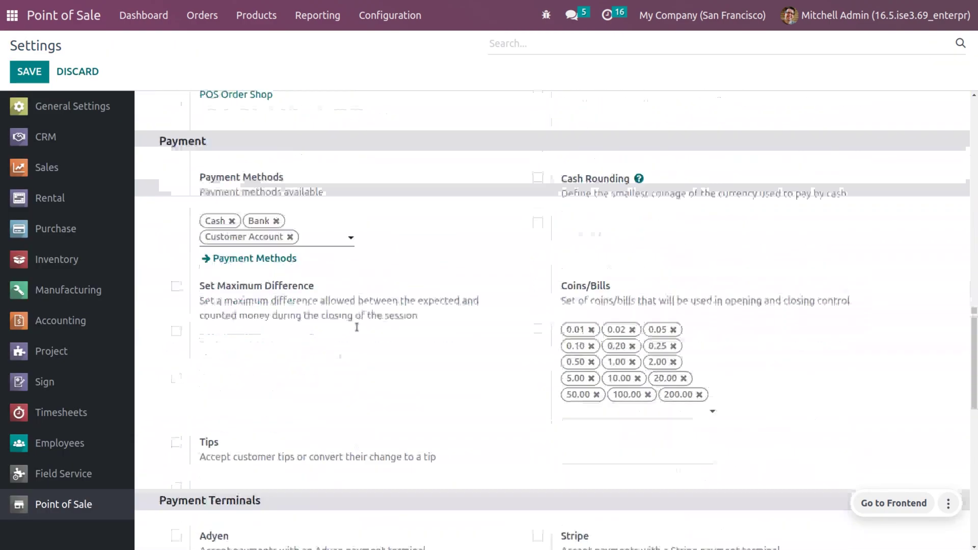
{"action": "scroll", "coordinate": [356, 327], "scroll_direction": "down", "scroll_amount": 10}
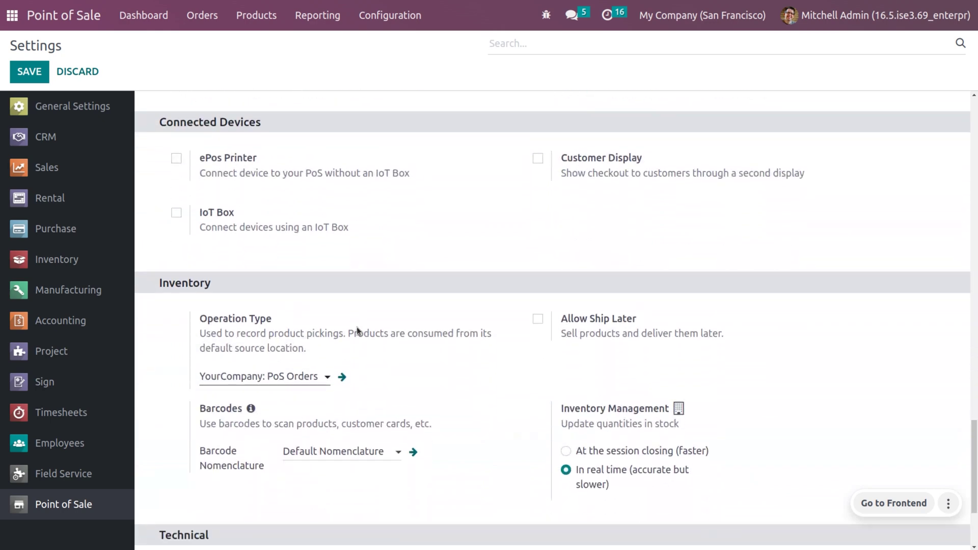
{"action": "scroll", "coordinate": [356, 330], "scroll_direction": "down", "scroll_amount": 3}
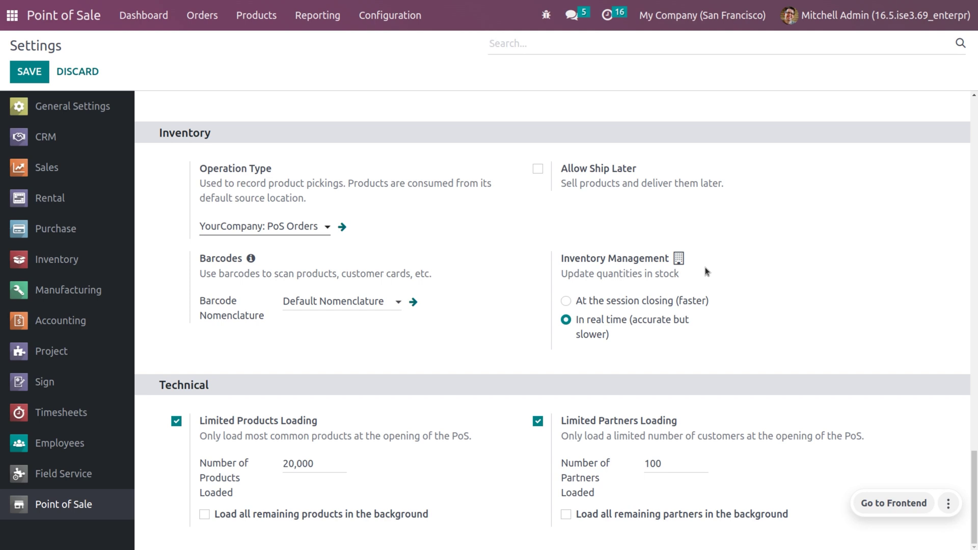
{"action": "left_click", "coordinate": [567, 302]}
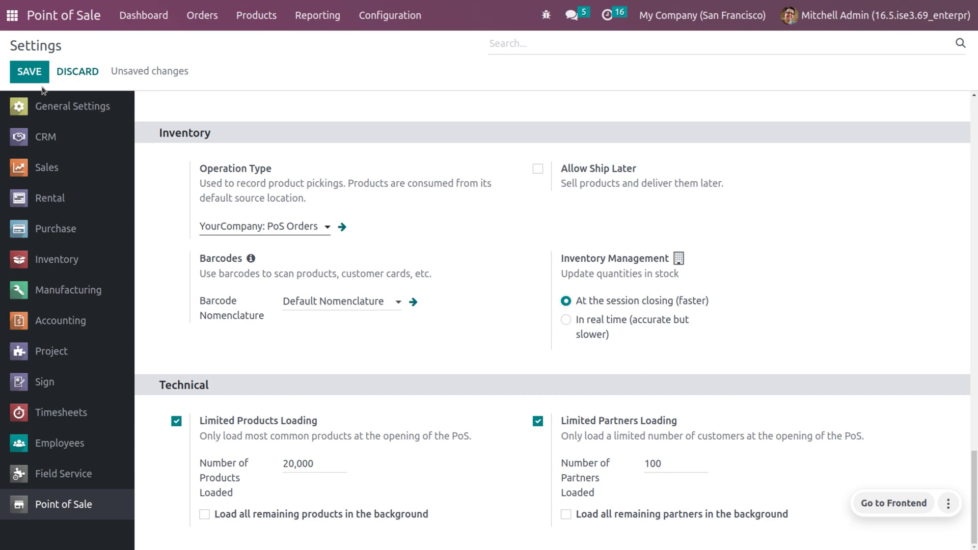
{"action": "left_click", "coordinate": [29, 72]}
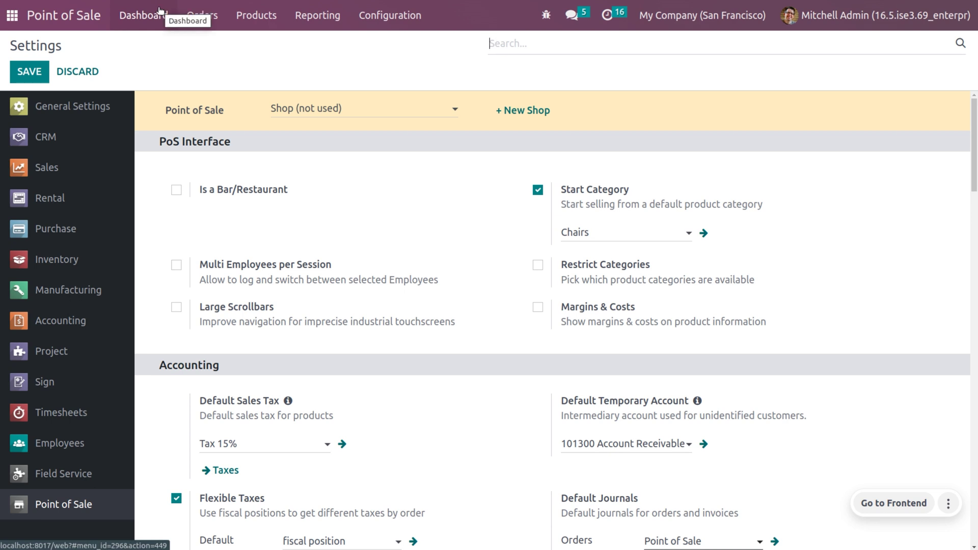
- Start a new session for the Shop with opening cash of 1000
{"action": "left_click", "coordinate": [160, 12]}
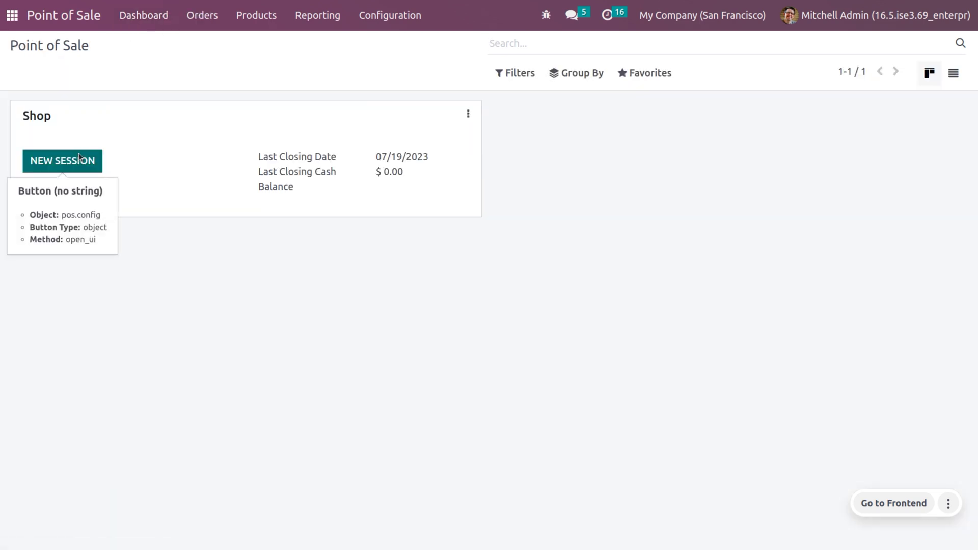
{"action": "left_click", "coordinate": [79, 157]}
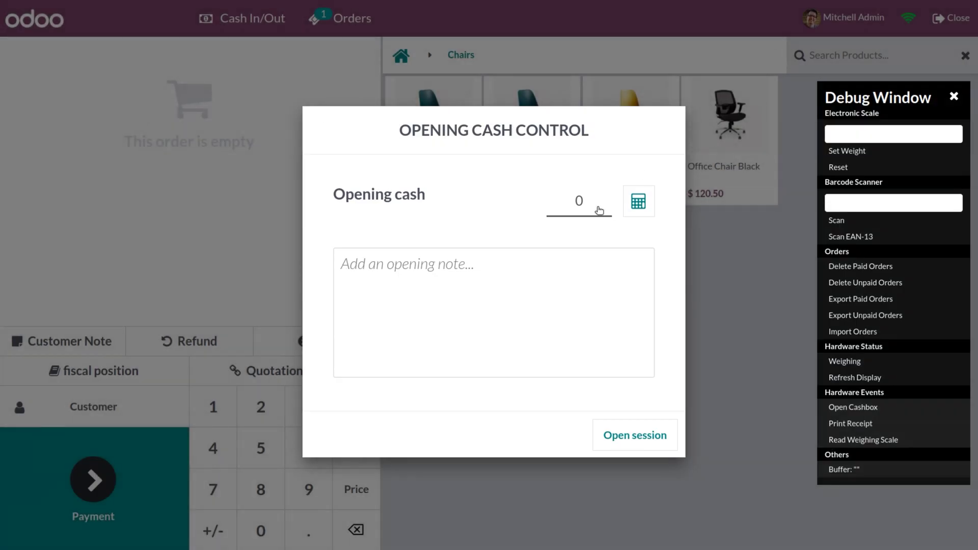
{"action": "left_click", "coordinate": [564, 203]}
{"action": "type", "text": "1000"}
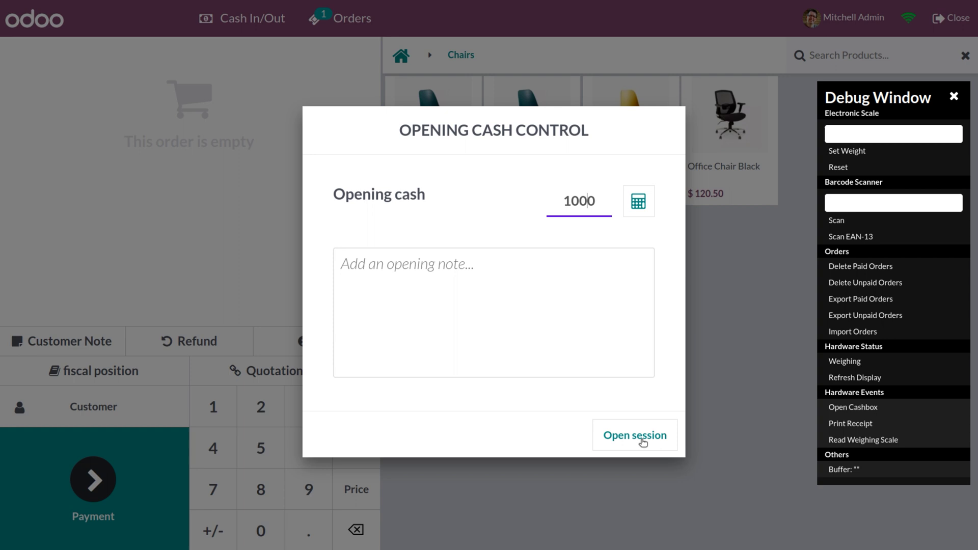
{"action": "left_click", "coordinate": [643, 441]}
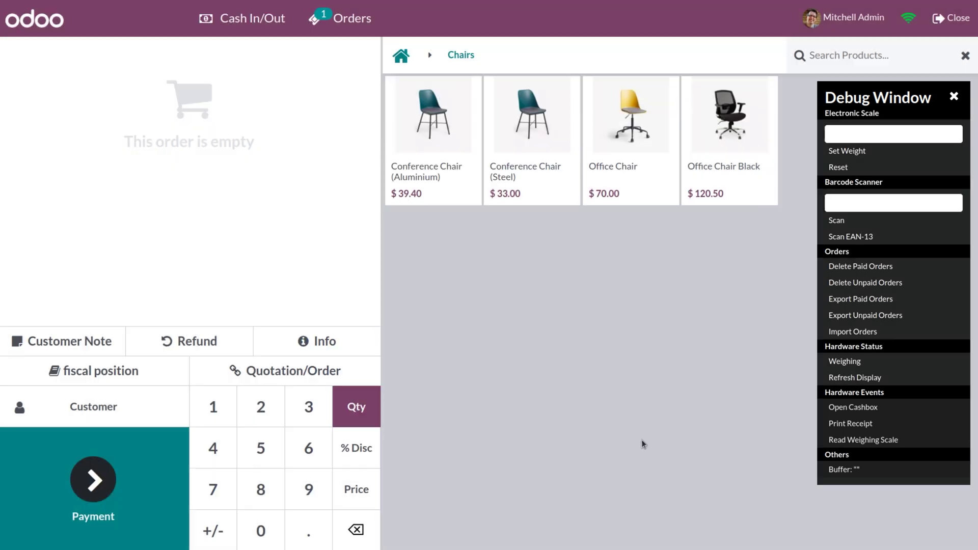
- Show products from all categories and add 3 units of Book to the order
{"action": "left_click", "coordinate": [400, 54]}
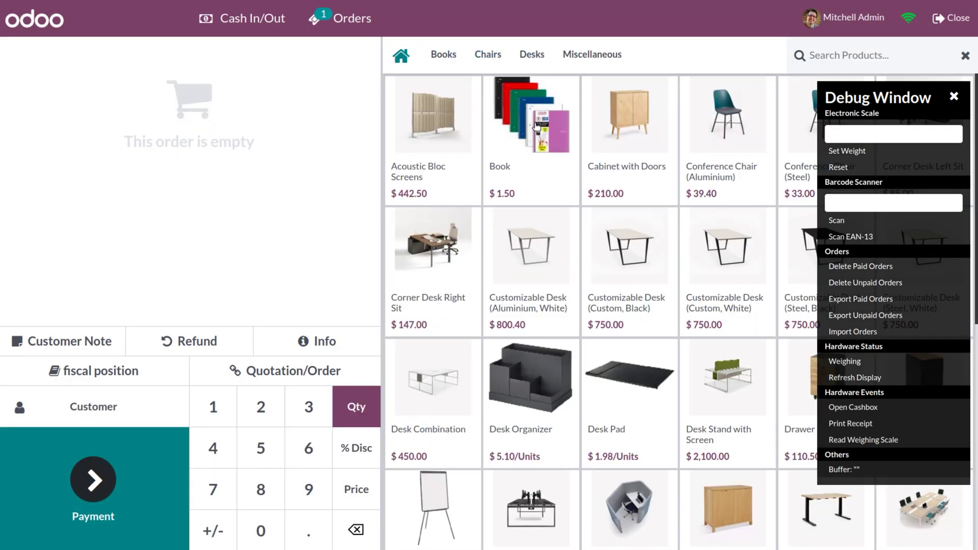
{"action": "left_click", "coordinate": [536, 127]}
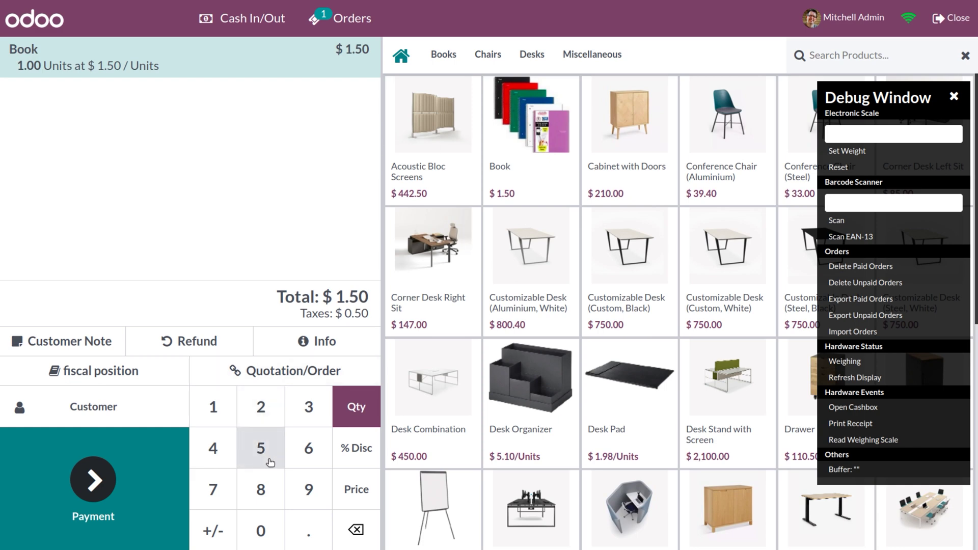
{"action": "left_click", "coordinate": [308, 409]}
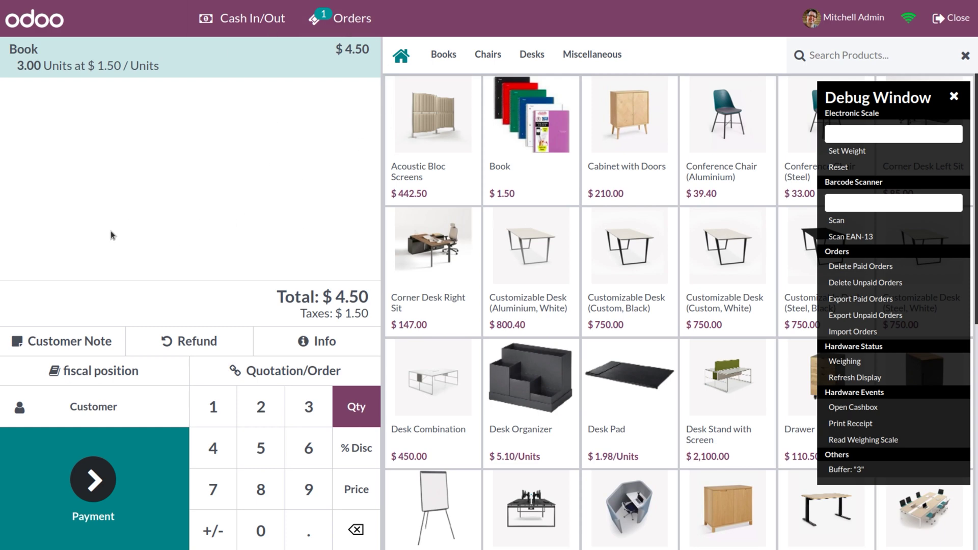
- Assign the first listed customer to the order, dismiss the Debug Window, and proceed to payment
{"action": "left_click", "coordinate": [90, 407]}
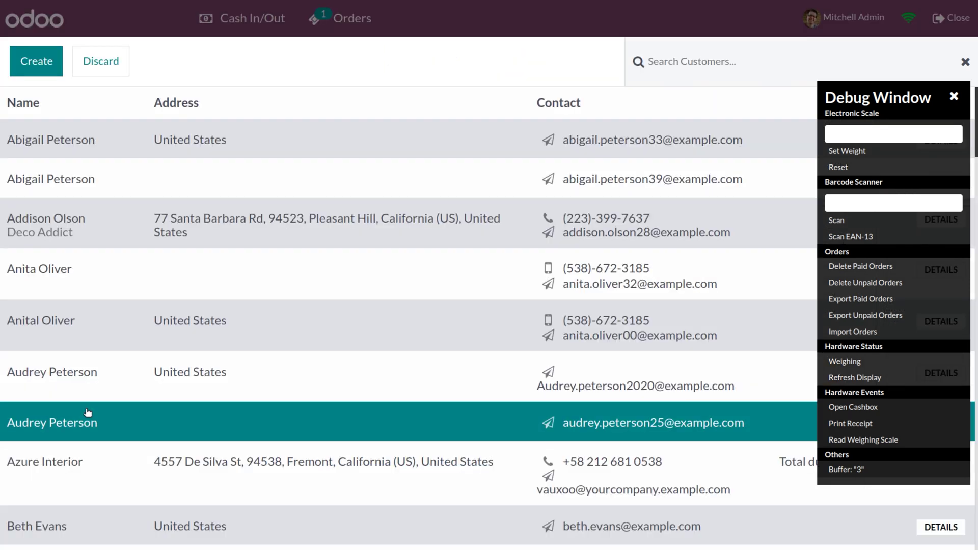
{"action": "left_click", "coordinate": [92, 147]}
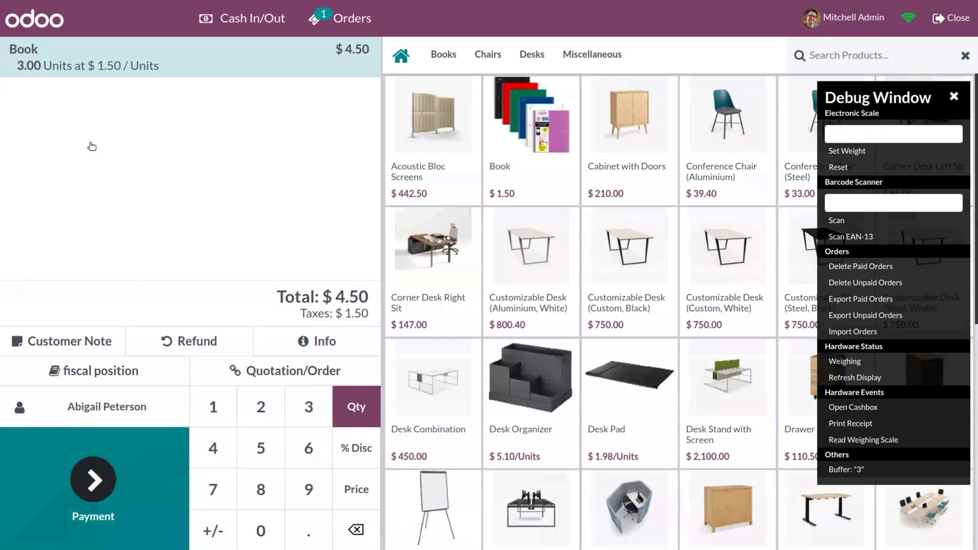
{"action": "left_click", "coordinate": [960, 101]}
{"action": "left_click", "coordinate": [110, 489]}
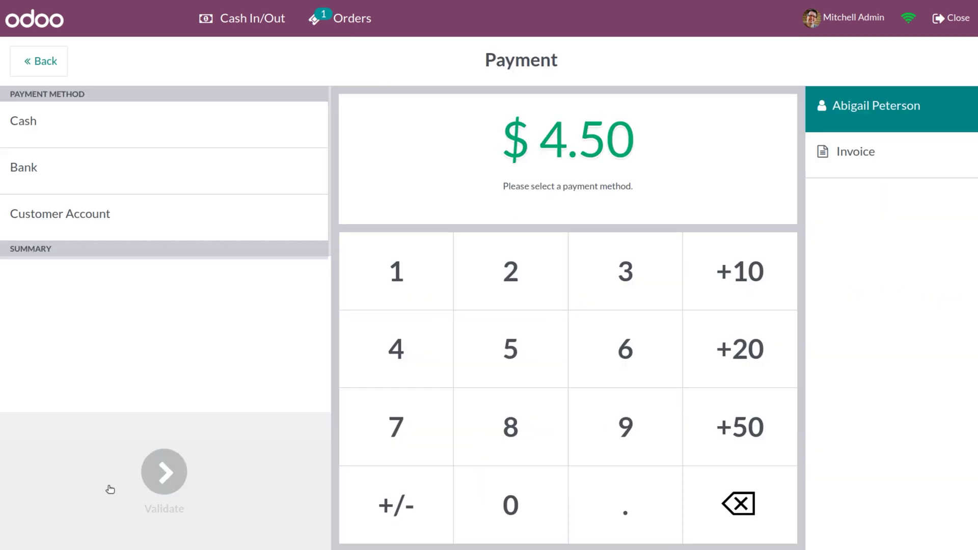
- Validate the order with Cash payment, then close the session and accept the payments difference
{"action": "left_click", "coordinate": [124, 135]}
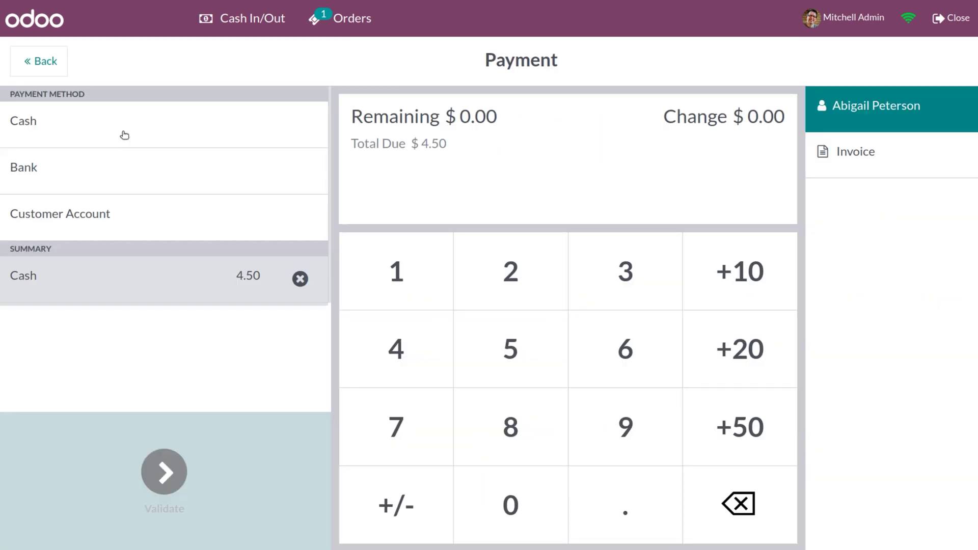
{"action": "left_click", "coordinate": [168, 480]}
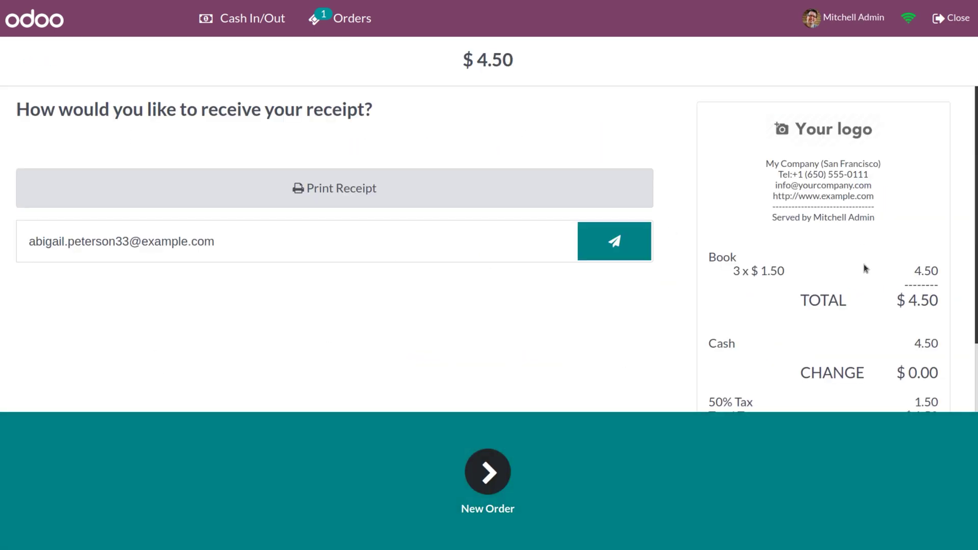
{"action": "left_click", "coordinate": [951, 19]}
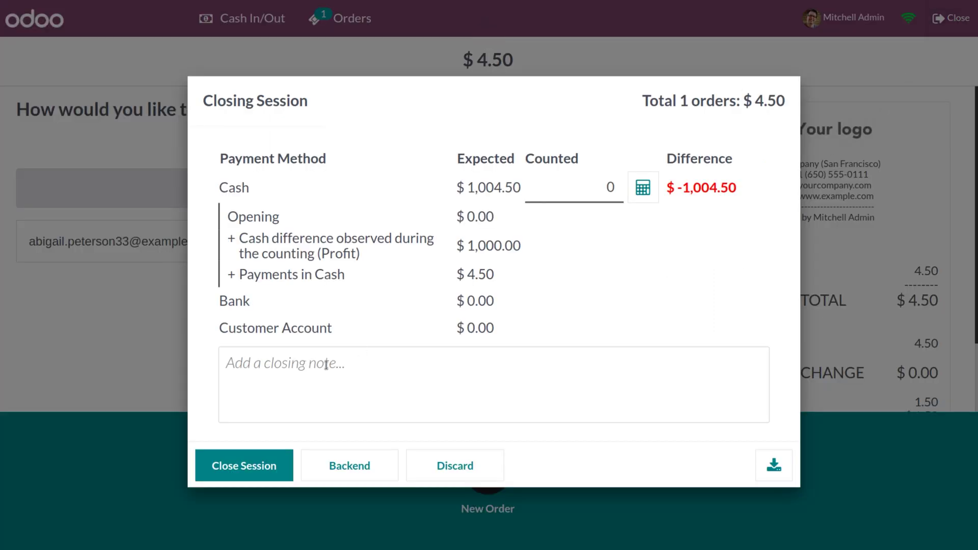
{"action": "left_click", "coordinate": [249, 464]}
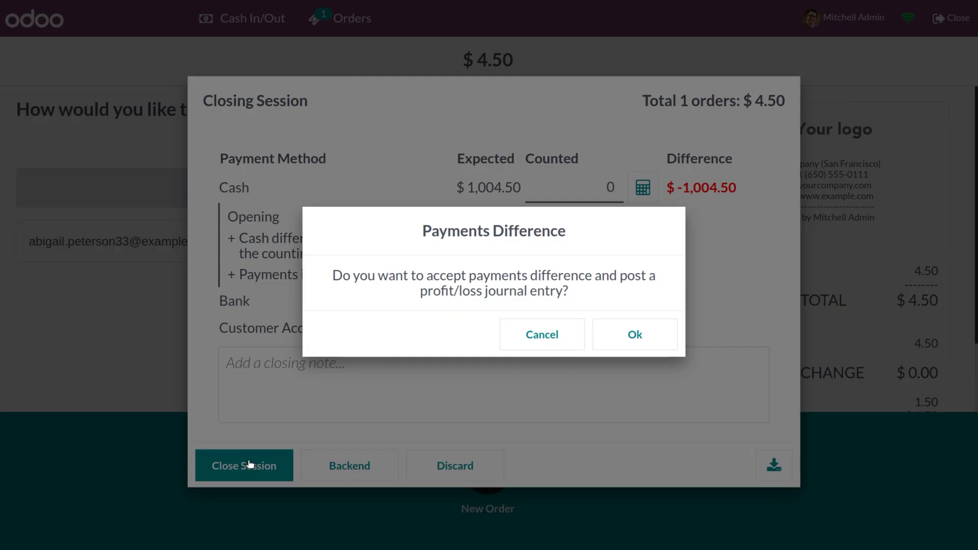
{"action": "left_click", "coordinate": [627, 335]}
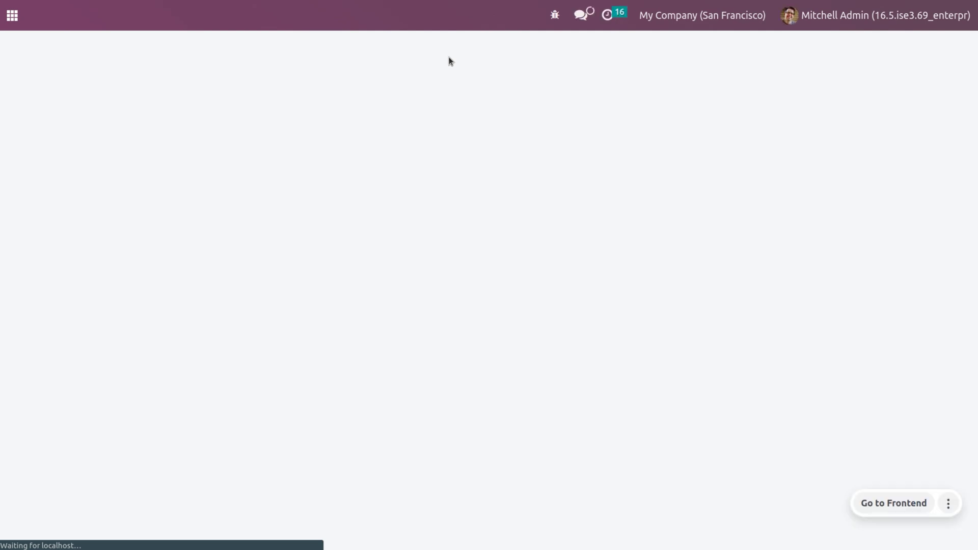
- Open the Book product from the Point of Sale products and check its on-hand quantity by location
{"action": "left_click", "coordinate": [255, 15]}
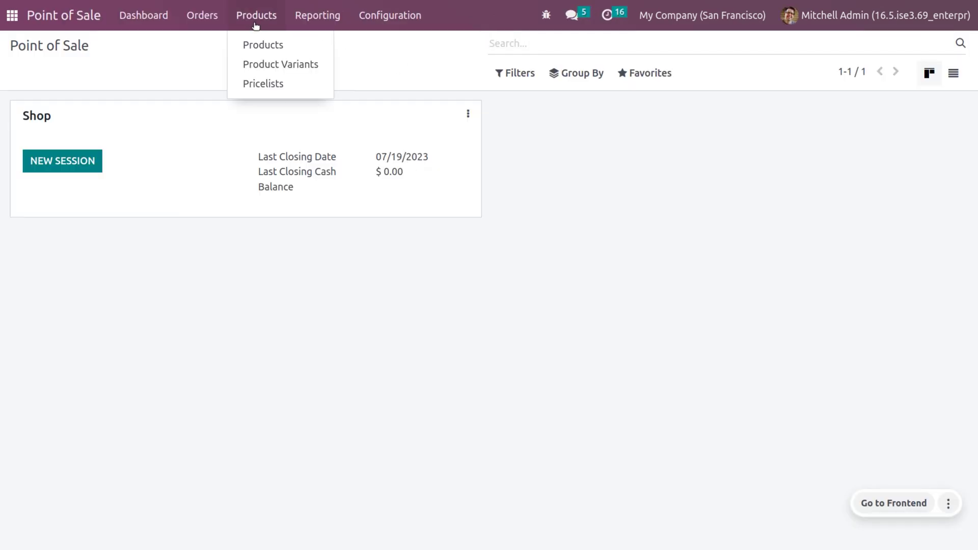
{"action": "left_click", "coordinate": [263, 45]}
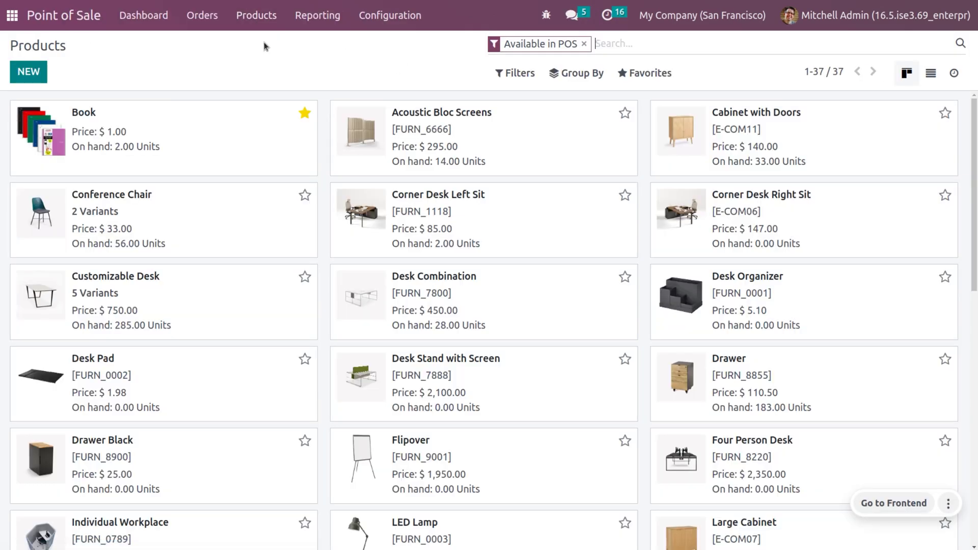
{"action": "left_click", "coordinate": [104, 137]}
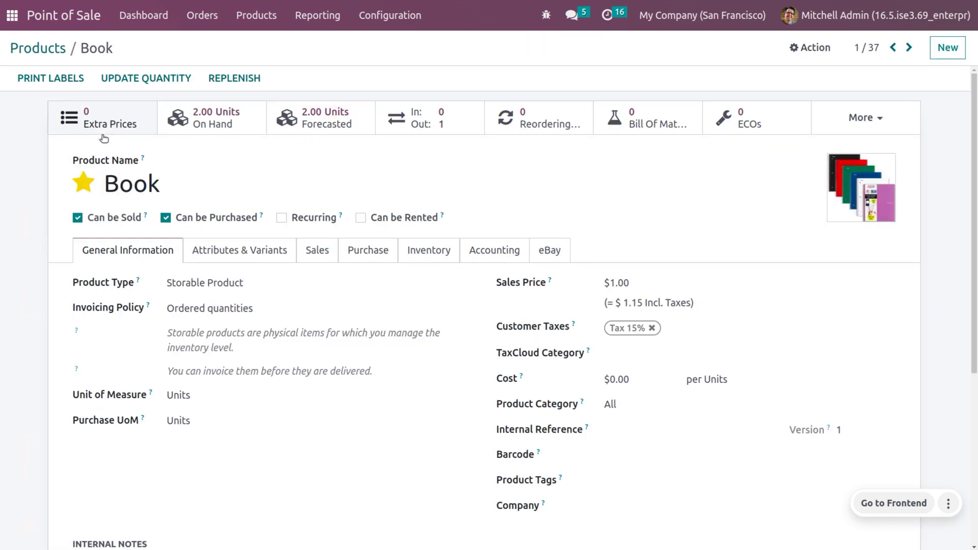
{"action": "left_click", "coordinate": [199, 118]}
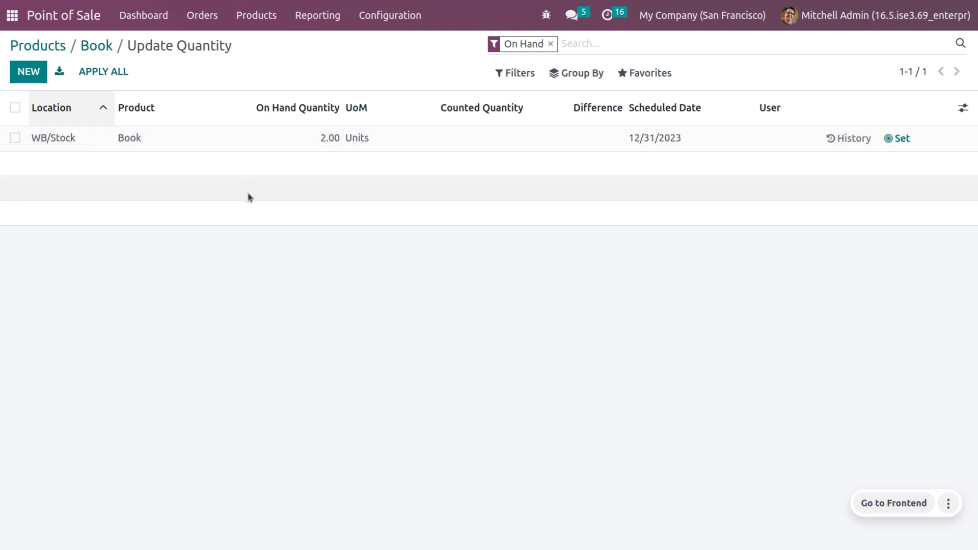
- Switch to Inventory, show the Moves History, and open the transfer of the most recent Book move
{"action": "left_click", "coordinate": [6, 19]}
{"action": "type", "text": "in"}
{"action": "key", "text": "Return"}
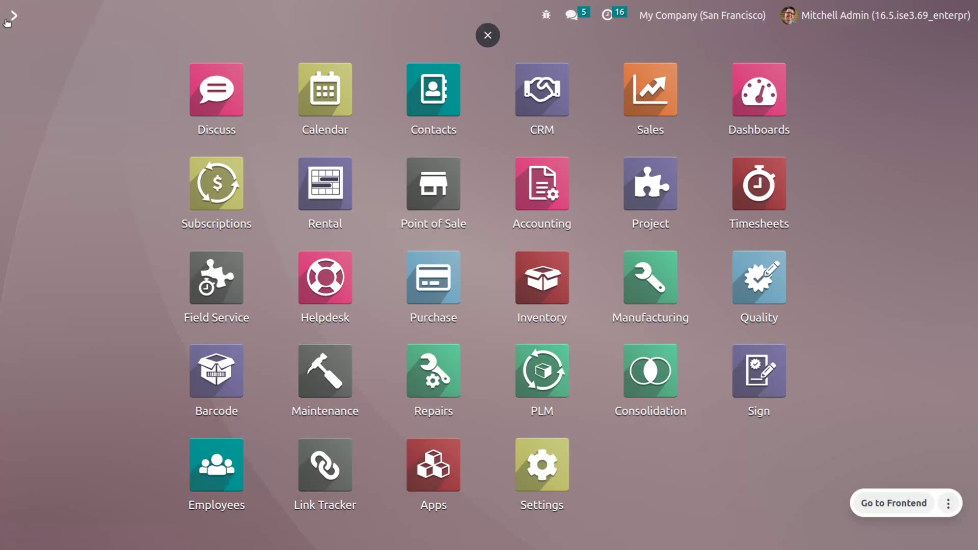
{"action": "left_click", "coordinate": [314, 17]}
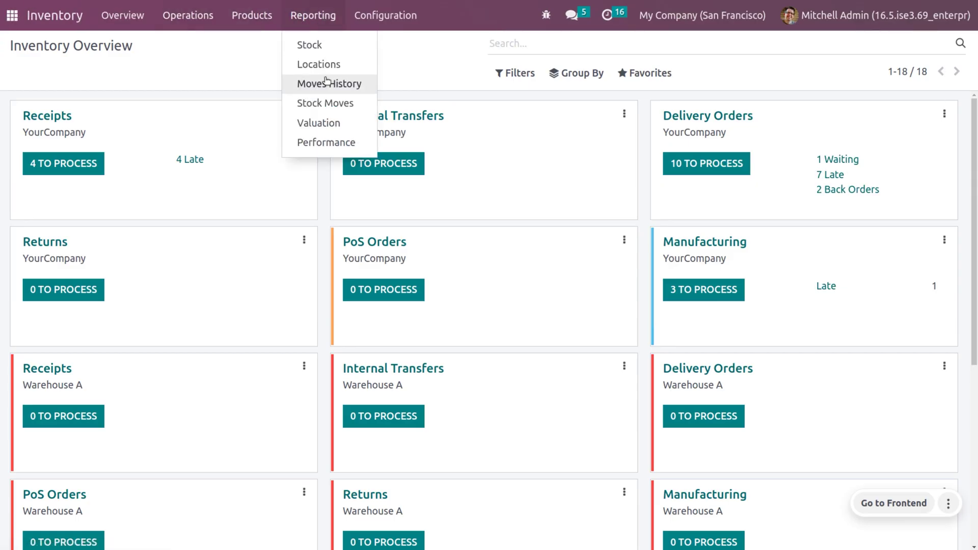
{"action": "left_click", "coordinate": [312, 85]}
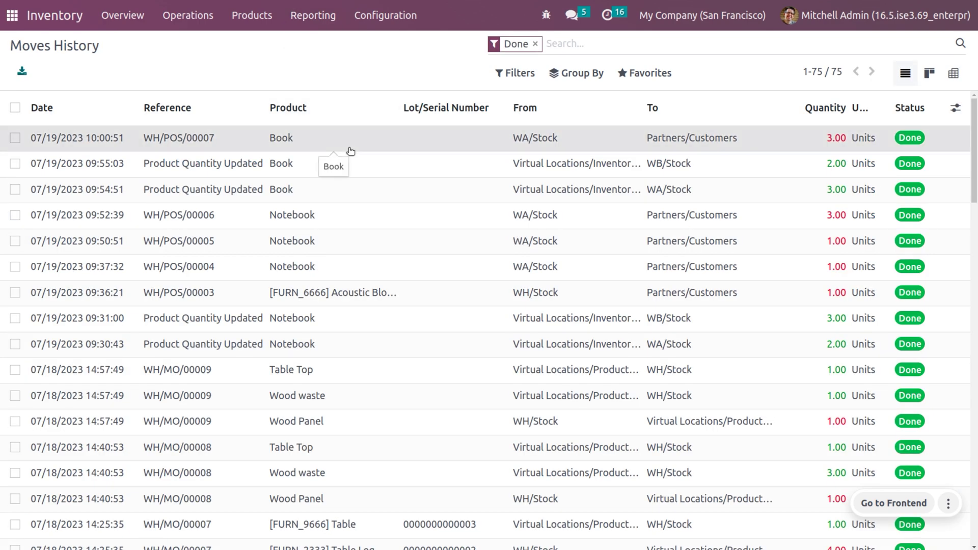
{"action": "left_click", "coordinate": [351, 151]}
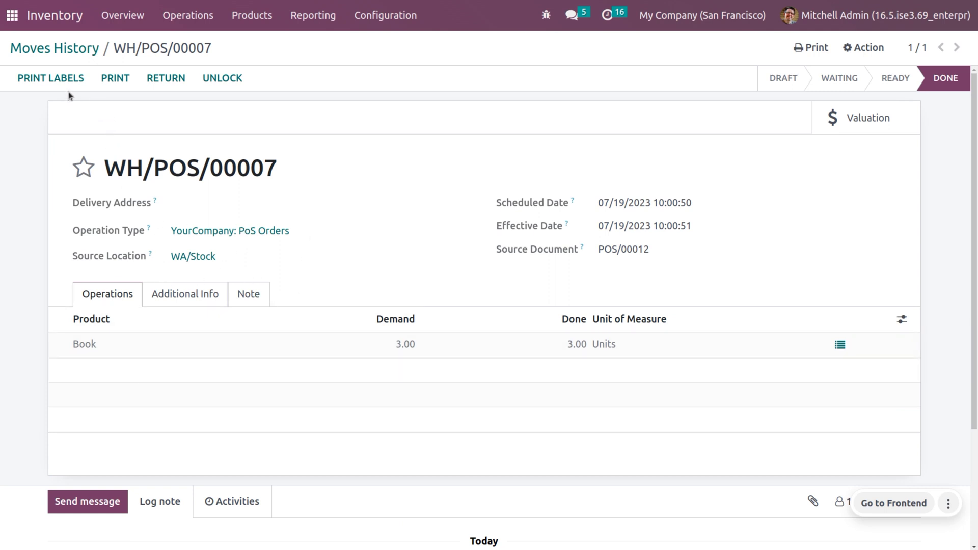
- Return to the Point of Sale settings and open the record of the operation type "YourCompany: PoS Orders"
{"action": "left_click", "coordinate": [13, 21]}
{"action": "type", "text": "po"}
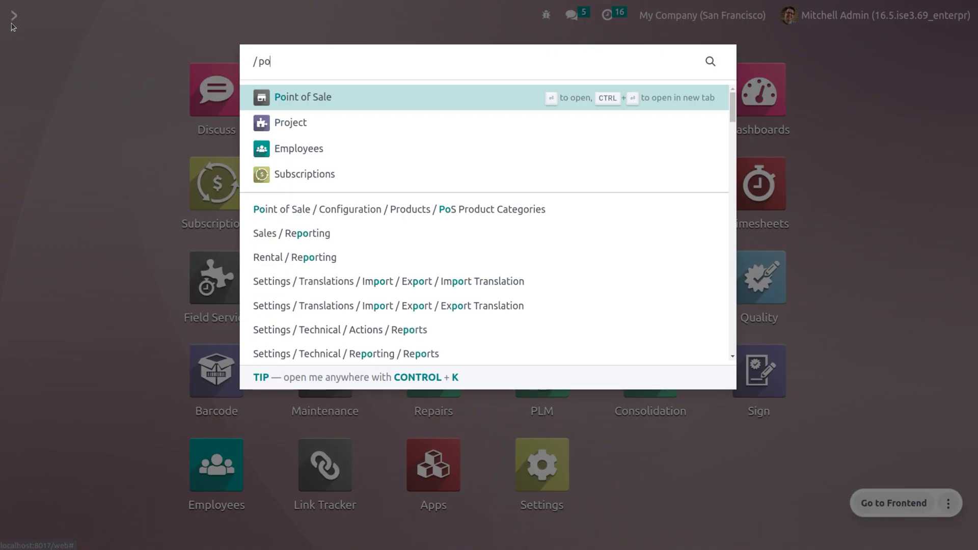
{"action": "key", "text": "Return"}
{"action": "left_click", "coordinate": [383, 23]}
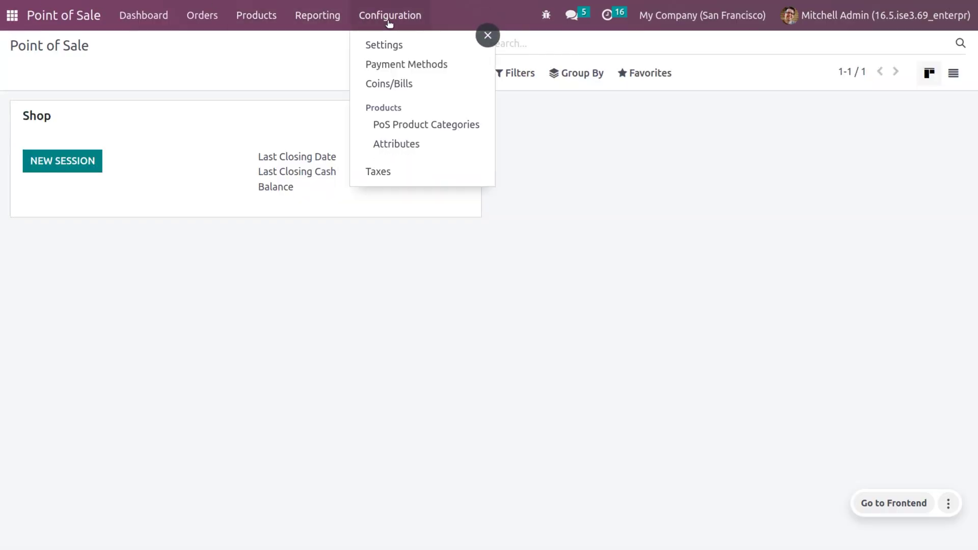
{"action": "left_click", "coordinate": [393, 43]}
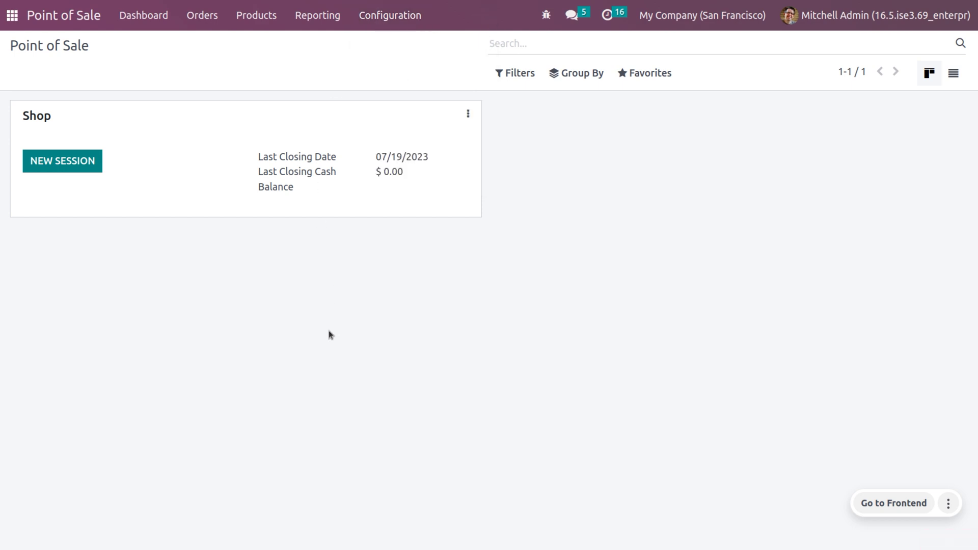
{"action": "scroll", "coordinate": [325, 368], "scroll_direction": "down", "scroll_amount": 10}
{"action": "scroll", "coordinate": [327, 370], "scroll_direction": "down", "scroll_amount": 20}
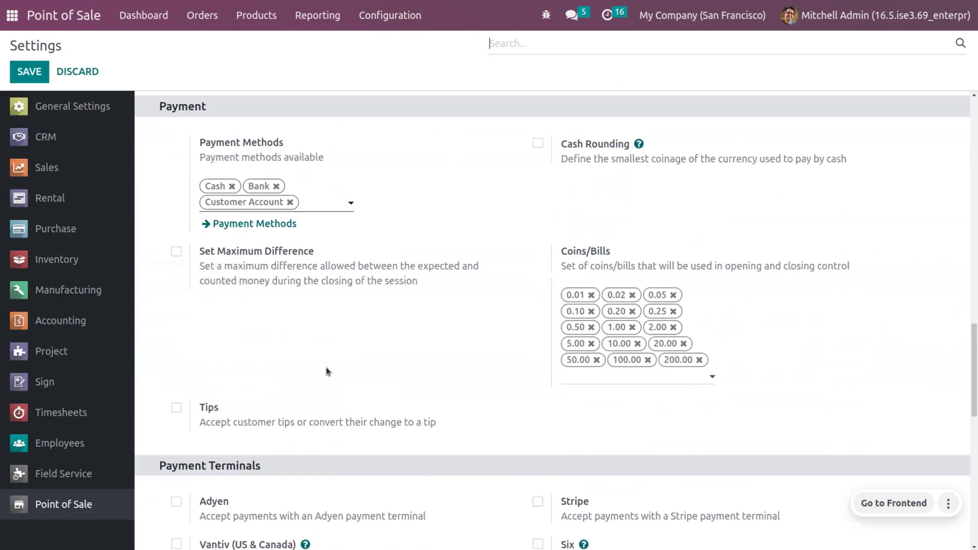
{"action": "scroll", "coordinate": [326, 370], "scroll_direction": "down", "scroll_amount": 2}
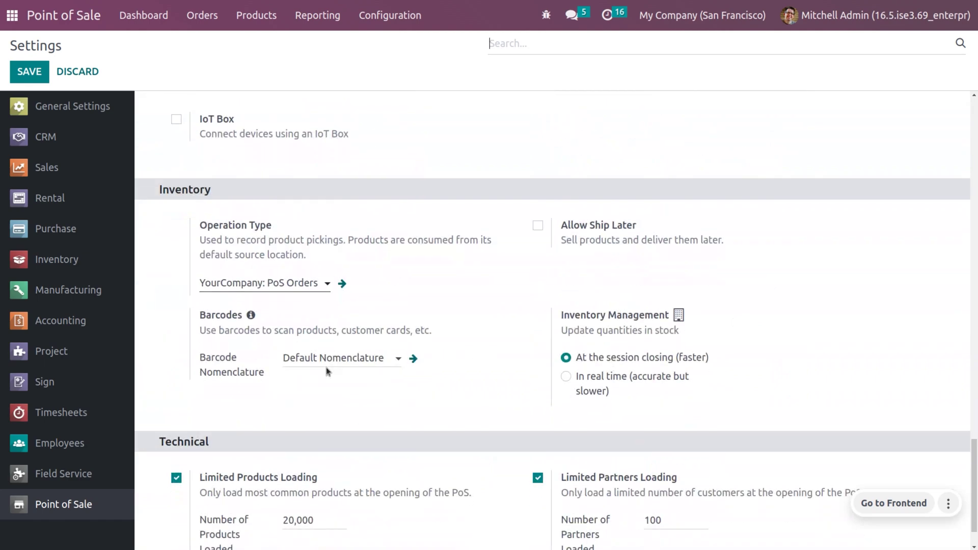
{"action": "left_click", "coordinate": [342, 283]}
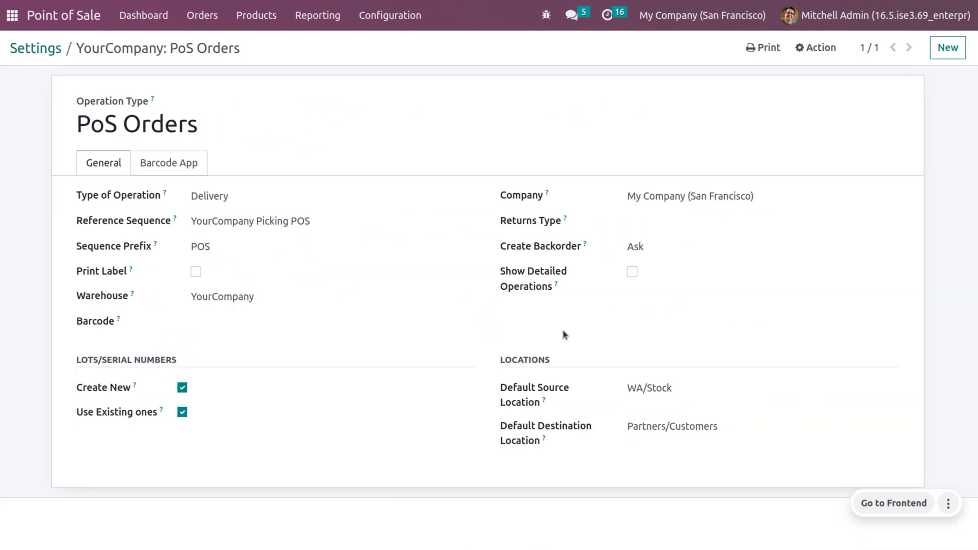
- Set the Default Source Location of the PoS Orders operation type to WB/Stock and save the record
{"action": "left_click", "coordinate": [656, 389]}
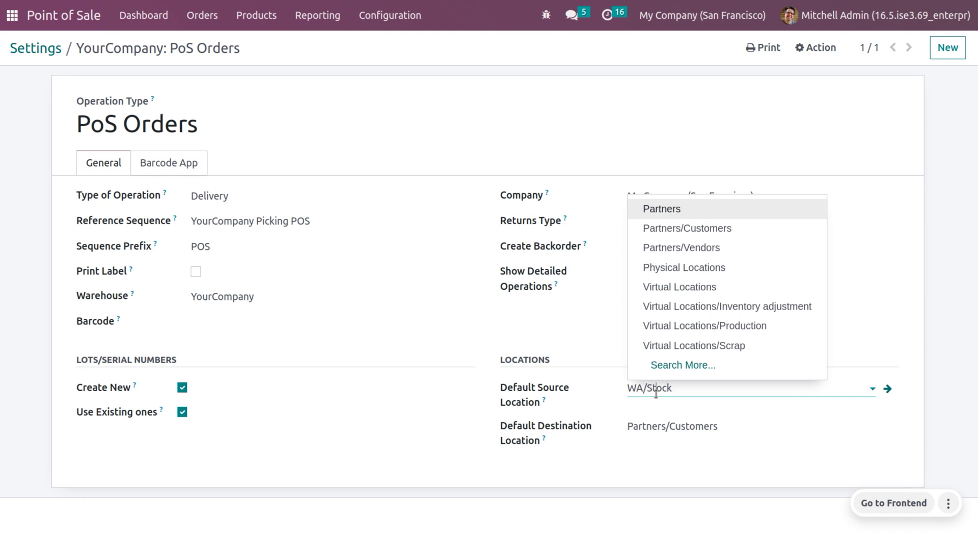
{"action": "left_click", "coordinate": [644, 391]}
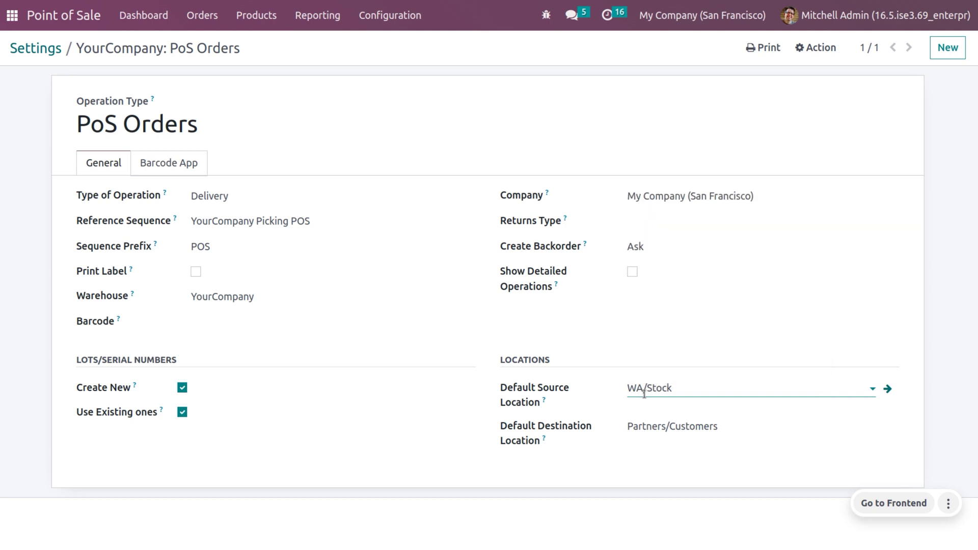
{"action": "key", "text": "BackSpace"}
{"action": "type", "text": "B"}
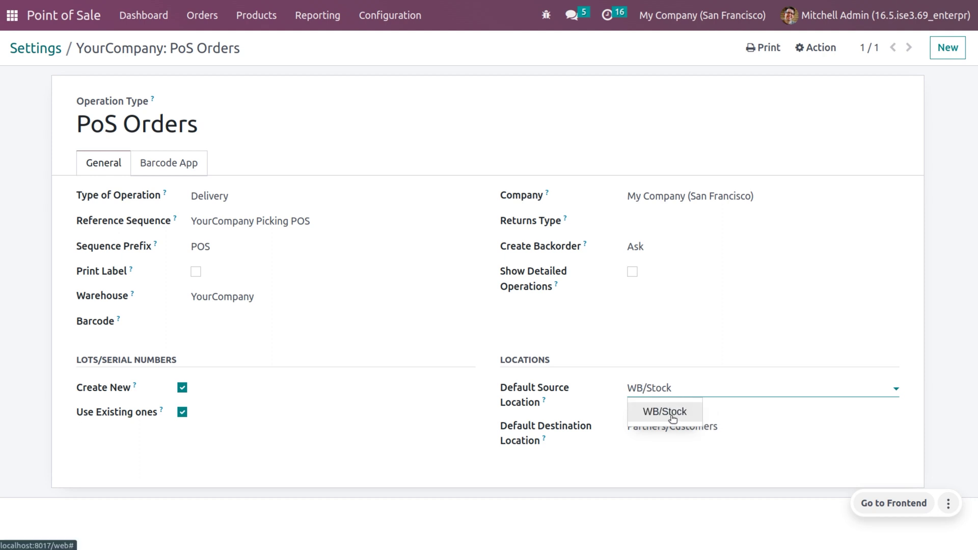
{"action": "left_click", "coordinate": [665, 413]}
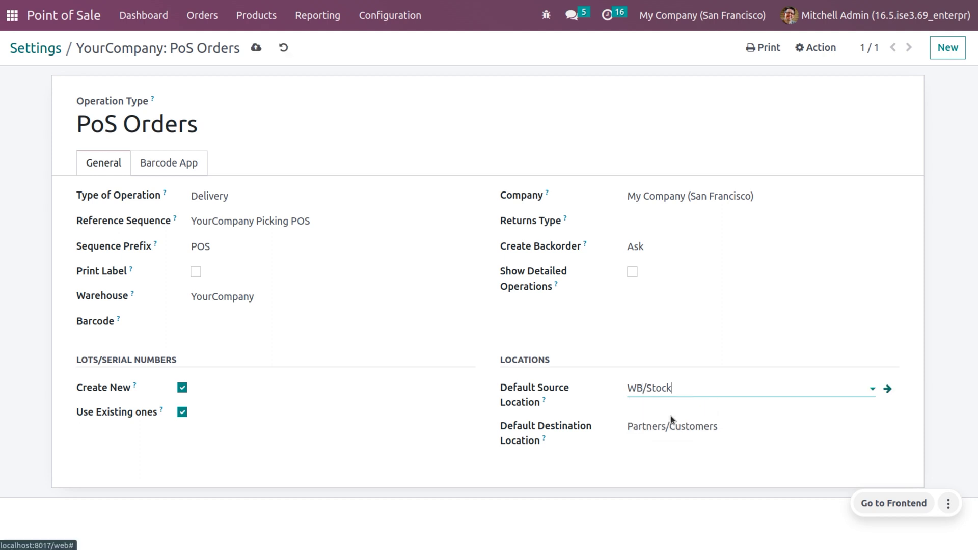
{"action": "left_click", "coordinate": [255, 55]}
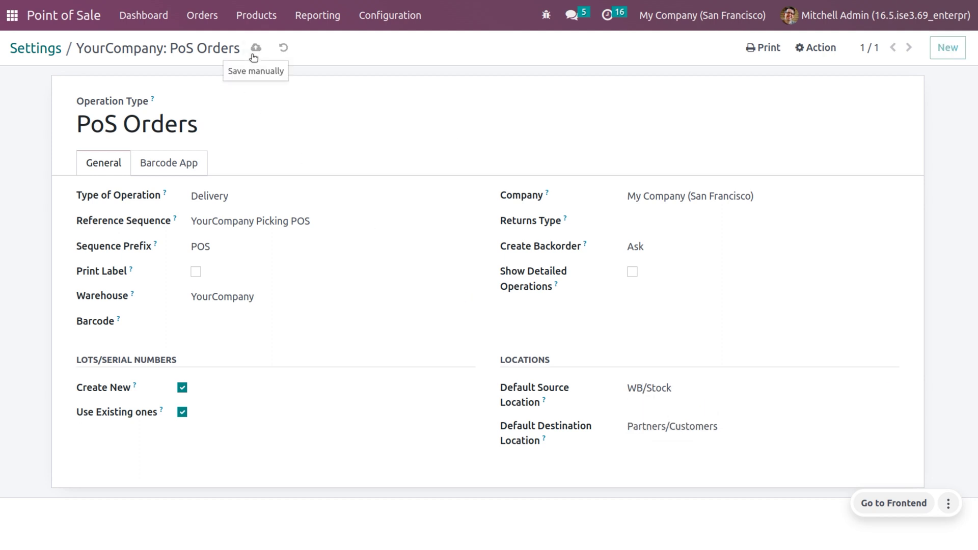
- Return to the shop settings, set Inventory Management to "In real time (accurate but slower)", and save
{"action": "left_click", "coordinate": [42, 49]}
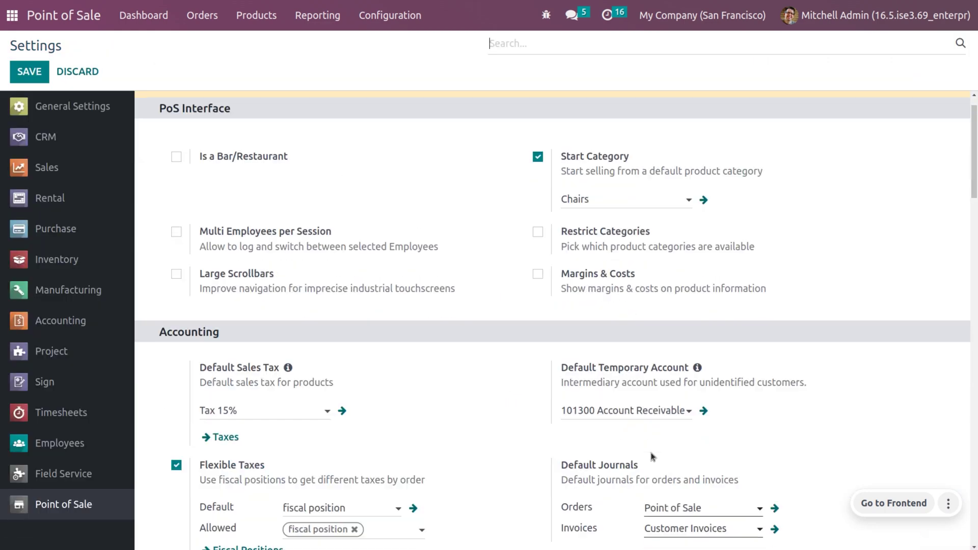
{"action": "scroll", "coordinate": [653, 457], "scroll_direction": "down", "scroll_amount": 12}
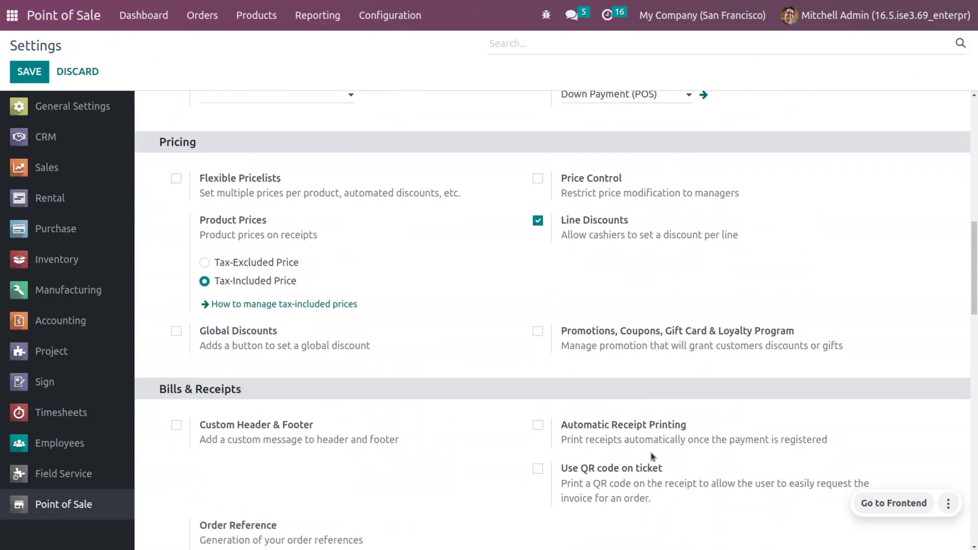
{"action": "scroll", "coordinate": [652, 457], "scroll_direction": "down", "scroll_amount": 12}
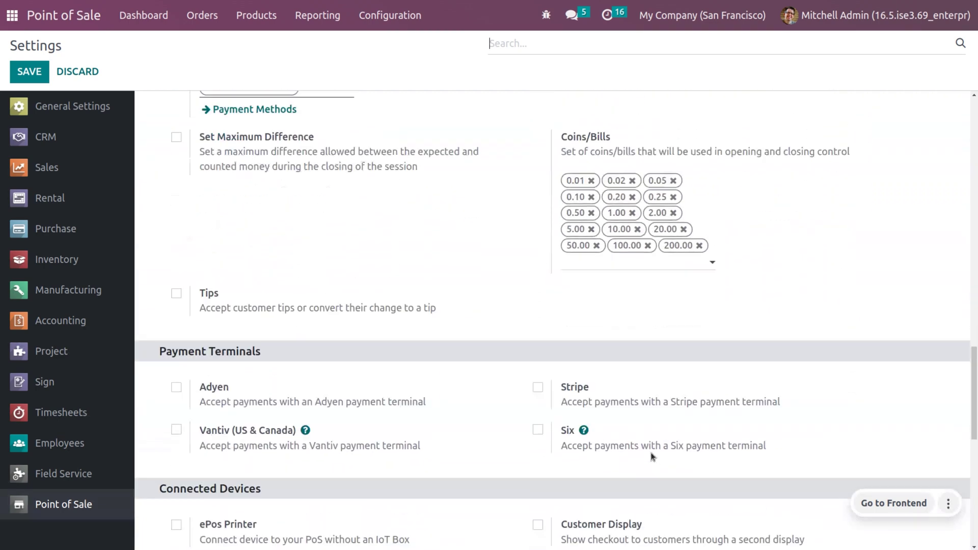
{"action": "scroll", "coordinate": [652, 457], "scroll_direction": "down", "scroll_amount": 10}
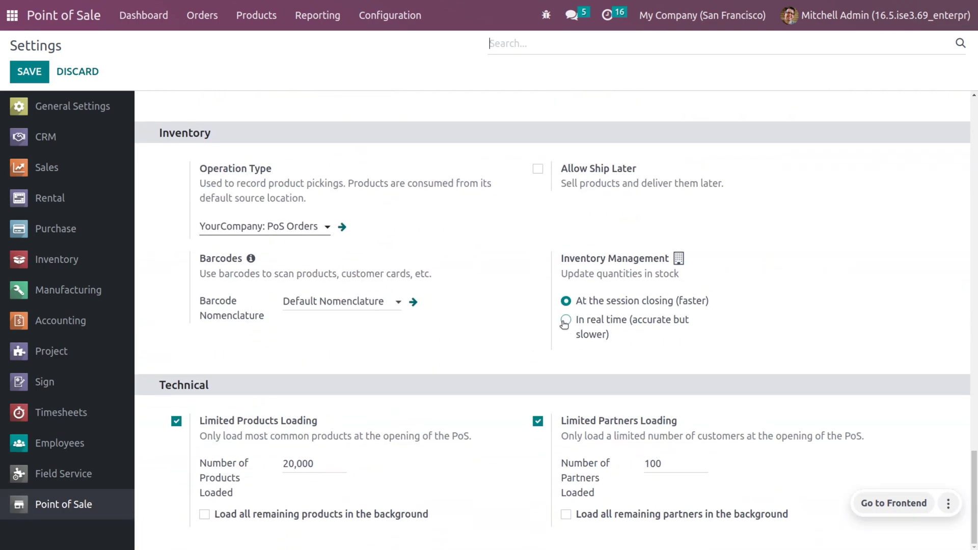
{"action": "left_click", "coordinate": [565, 320]}
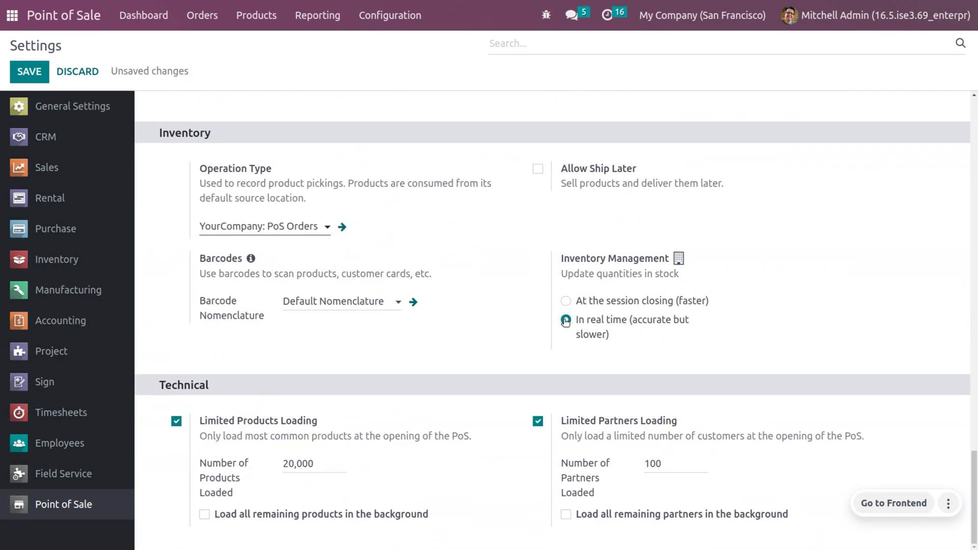
{"action": "left_click", "coordinate": [27, 72]}
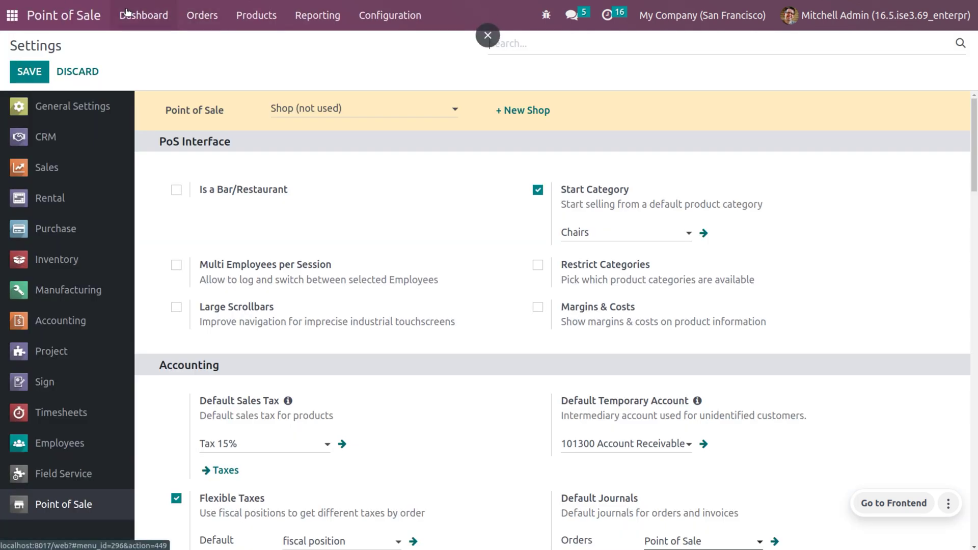
- Start a new session for the Shop with opening cash of 150
{"action": "left_click", "coordinate": [127, 13]}
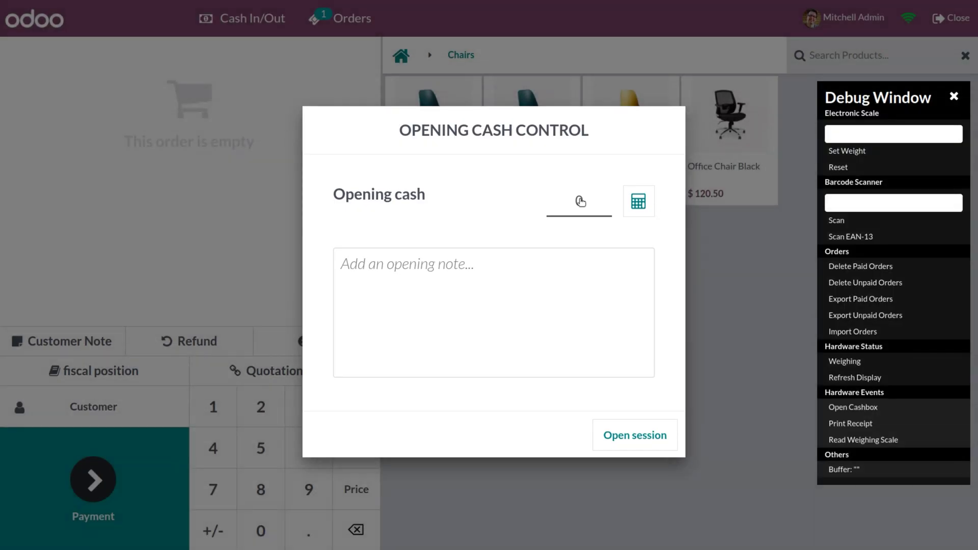
{"action": "left_click", "coordinate": [580, 201]}
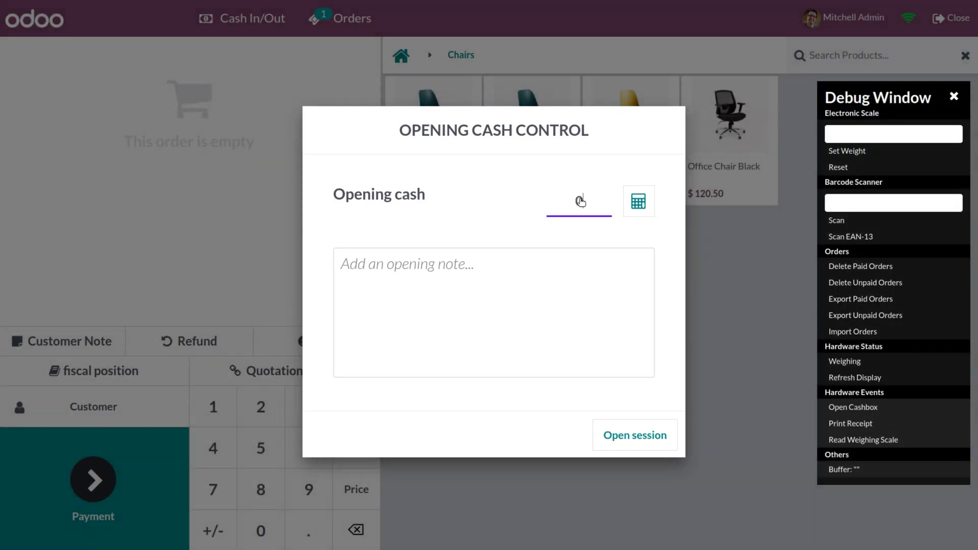
{"action": "type", "text": "150"}
{"action": "left_click", "coordinate": [633, 447]}
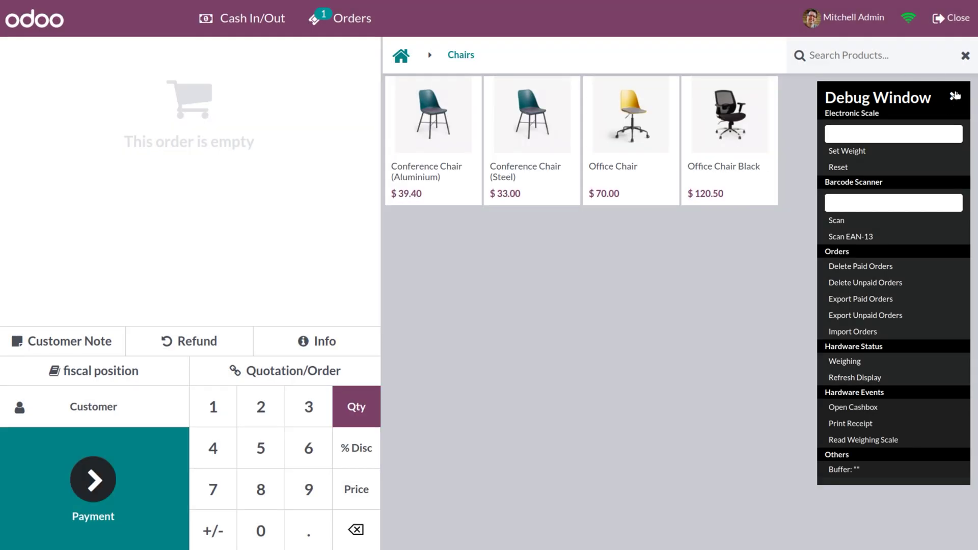
- Dismiss the Debug Window, show products from all categories, and add 1 unit of Book to the order
{"action": "left_click", "coordinate": [955, 95]}
{"action": "left_click", "coordinate": [399, 59]}
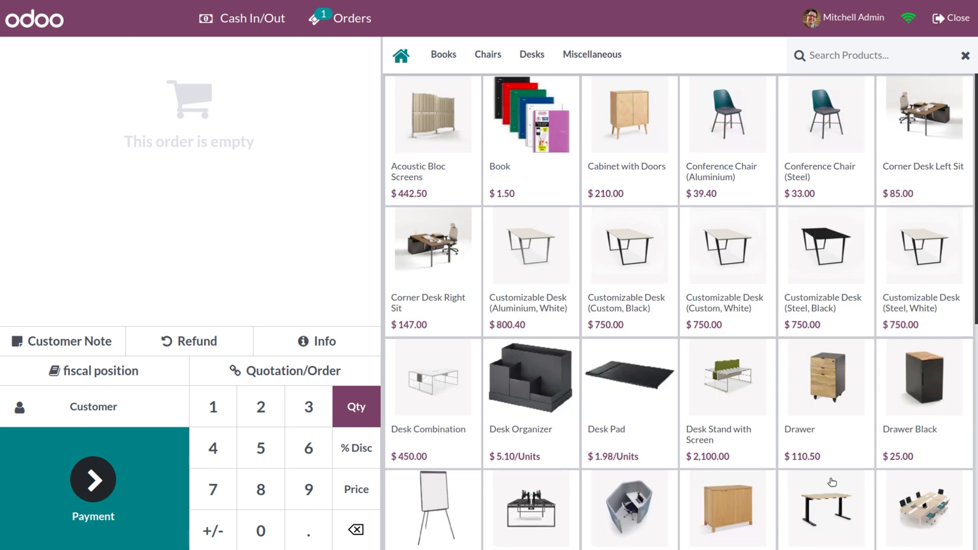
{"action": "left_click", "coordinate": [528, 134]}
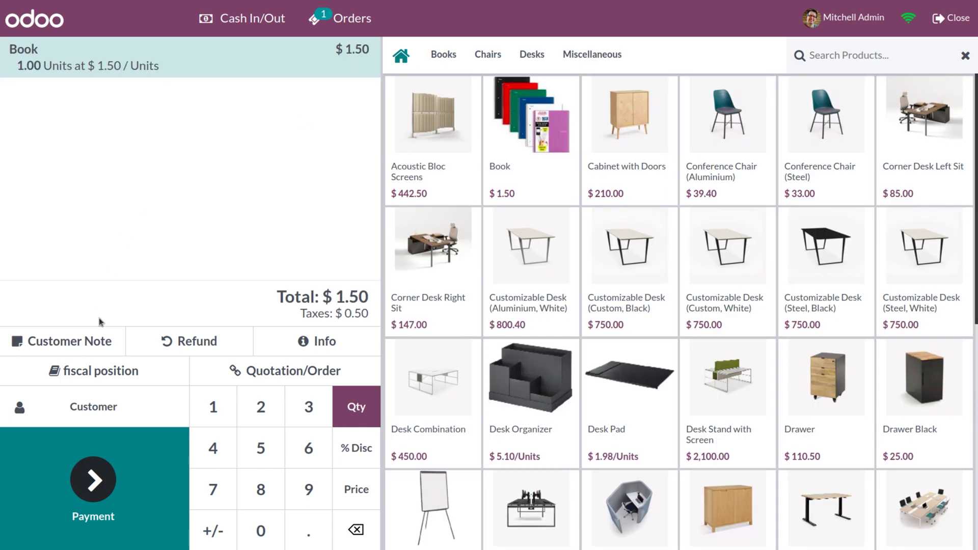
- Set the Book quantity to 2 units and assign the first customer in the customer list to the order
{"action": "left_click", "coordinate": [268, 408]}
{"action": "left_click", "coordinate": [128, 406]}
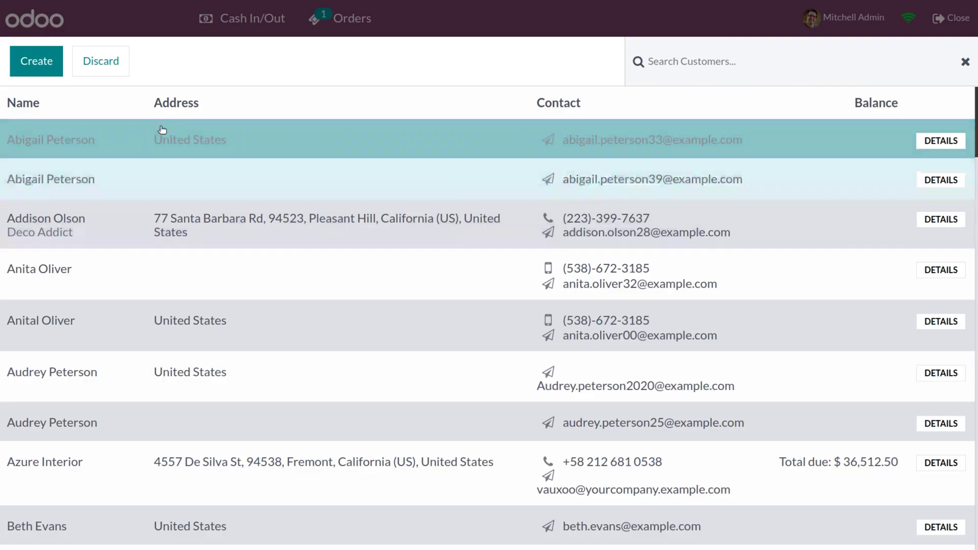
{"action": "left_click", "coordinate": [162, 134]}
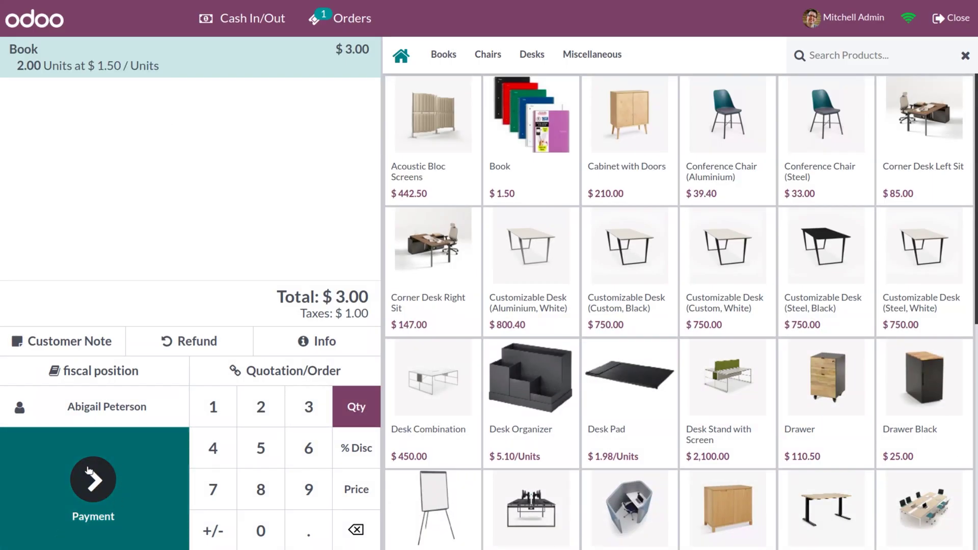
- Pay the order through Customer Account, validate it, and return to the backend without closing the session
{"action": "left_click", "coordinate": [89, 469]}
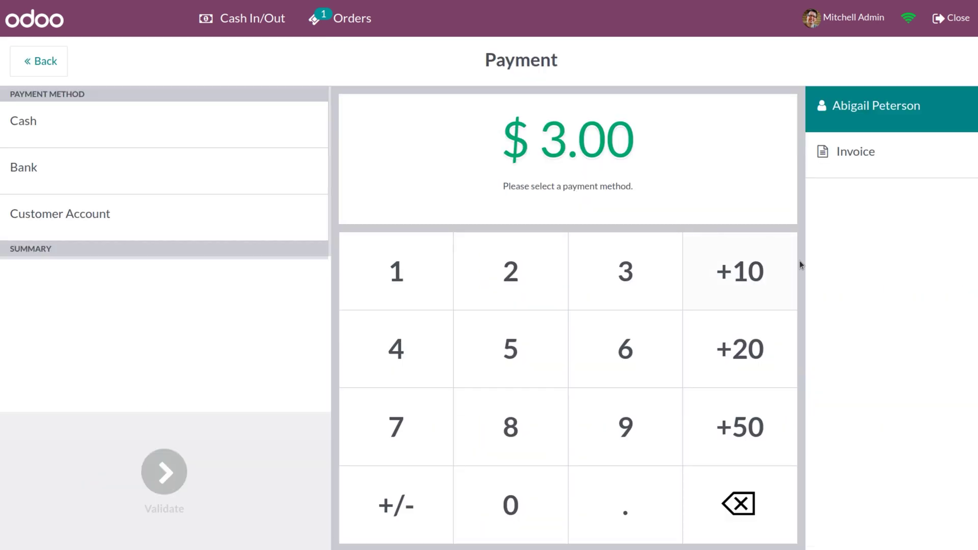
{"action": "left_click", "coordinate": [218, 220]}
{"action": "left_click", "coordinate": [173, 464]}
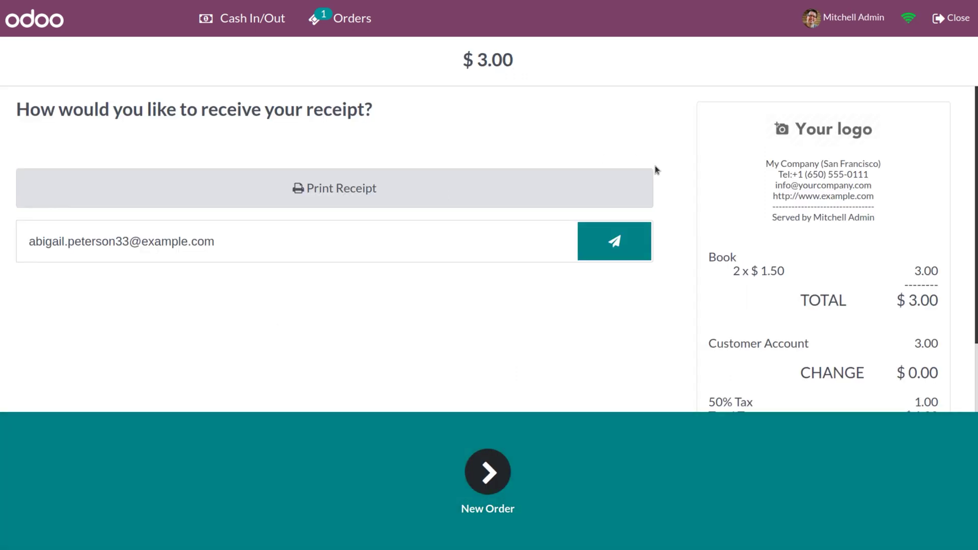
{"action": "left_click", "coordinate": [952, 19]}
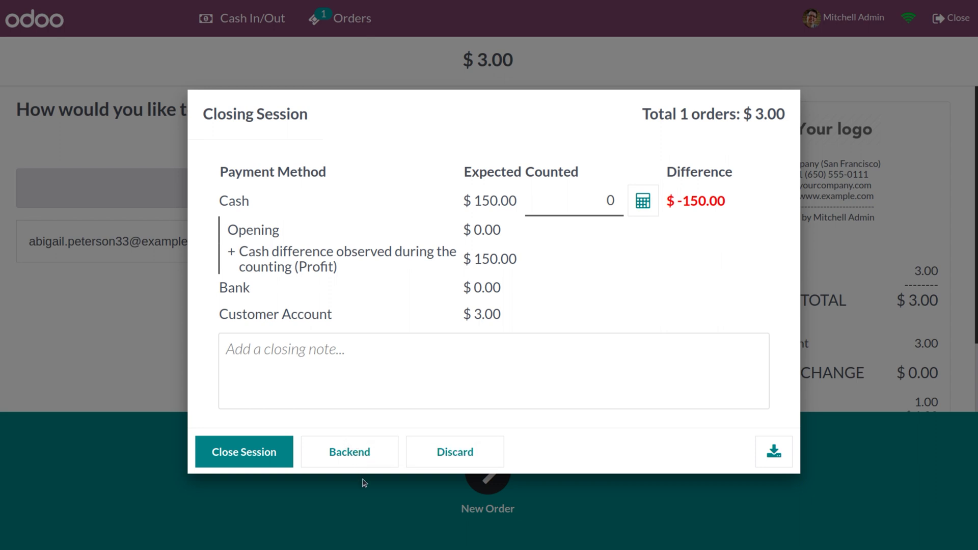
{"action": "left_click", "coordinate": [337, 462]}
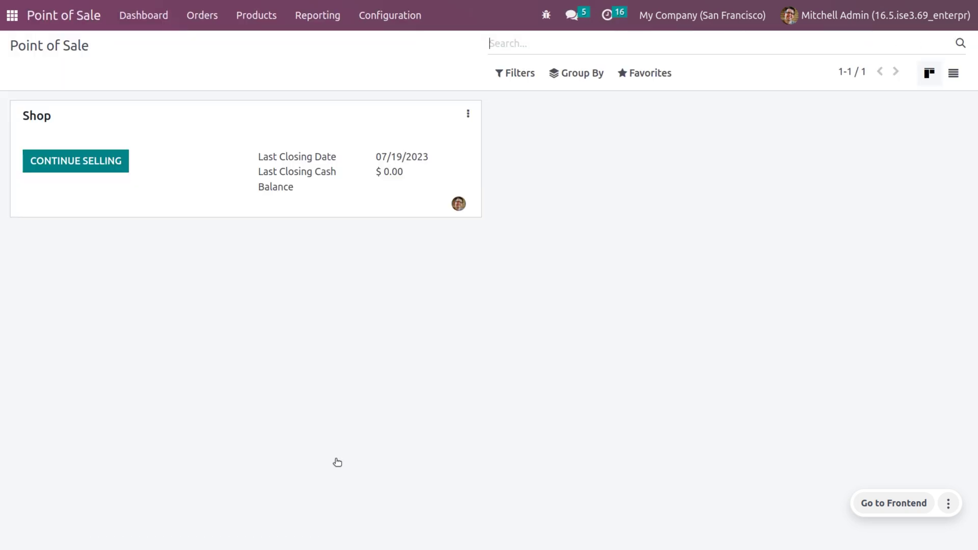
- Open the Book product's on-hand quantities and remove the On Hand filter to examine its stock in all locations
{"action": "left_click", "coordinate": [243, 12]}
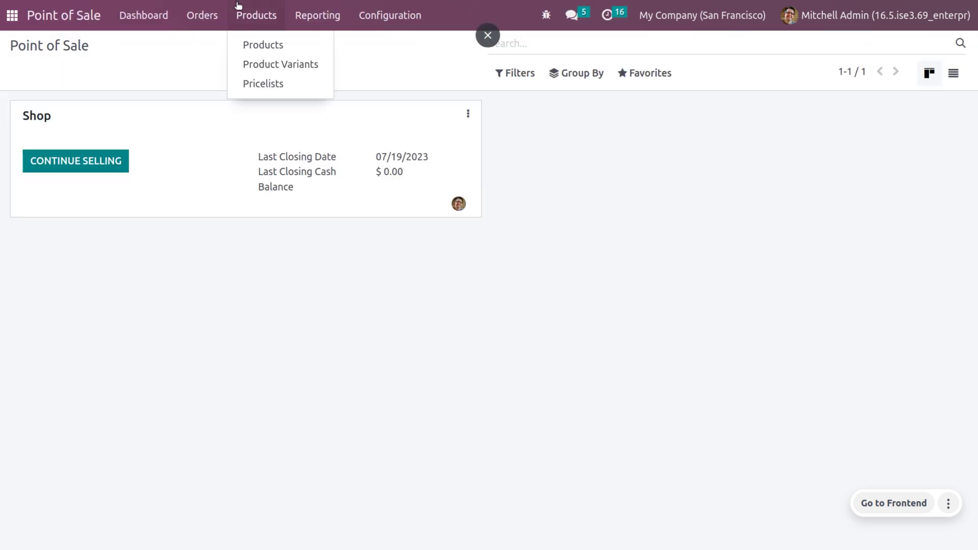
{"action": "left_click", "coordinate": [255, 43]}
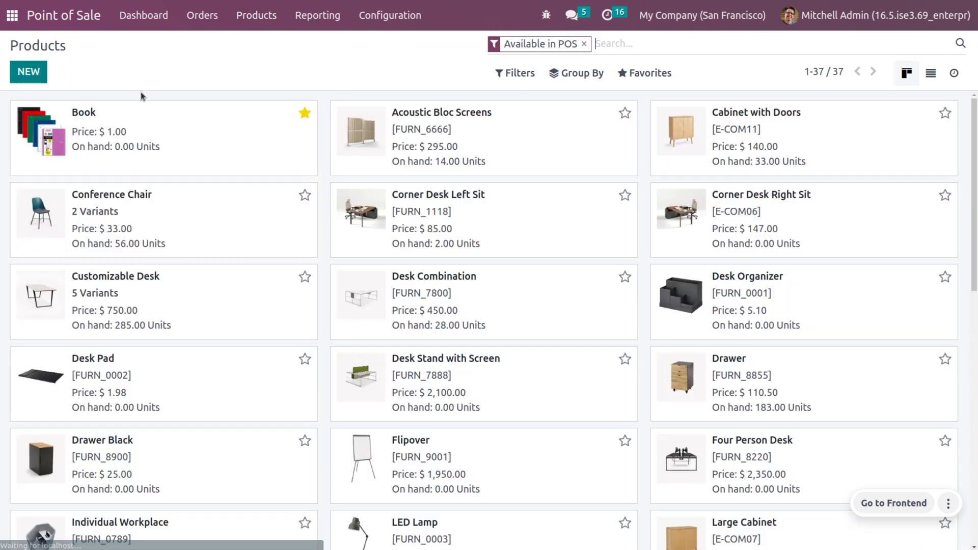
{"action": "left_click", "coordinate": [142, 124]}
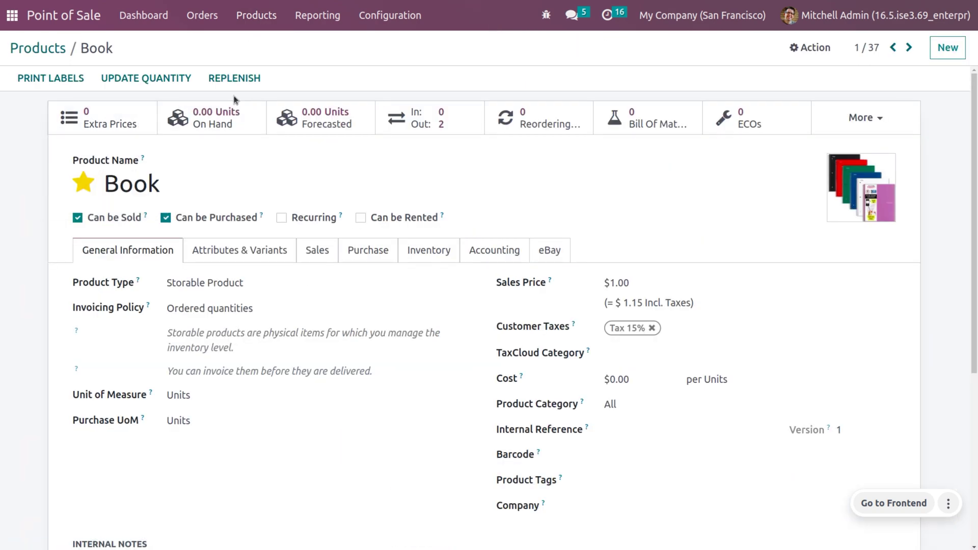
{"action": "left_click", "coordinate": [240, 105]}
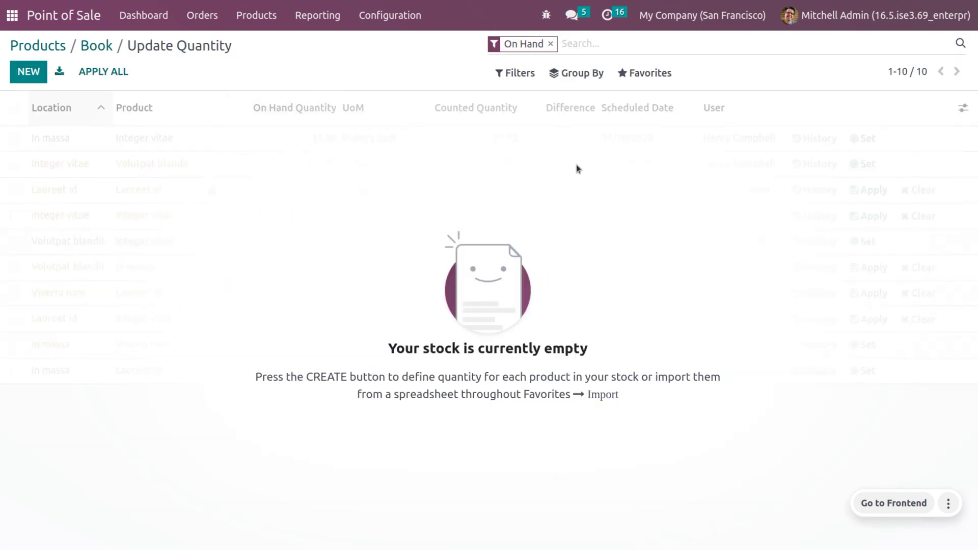
{"action": "left_click", "coordinate": [551, 44]}
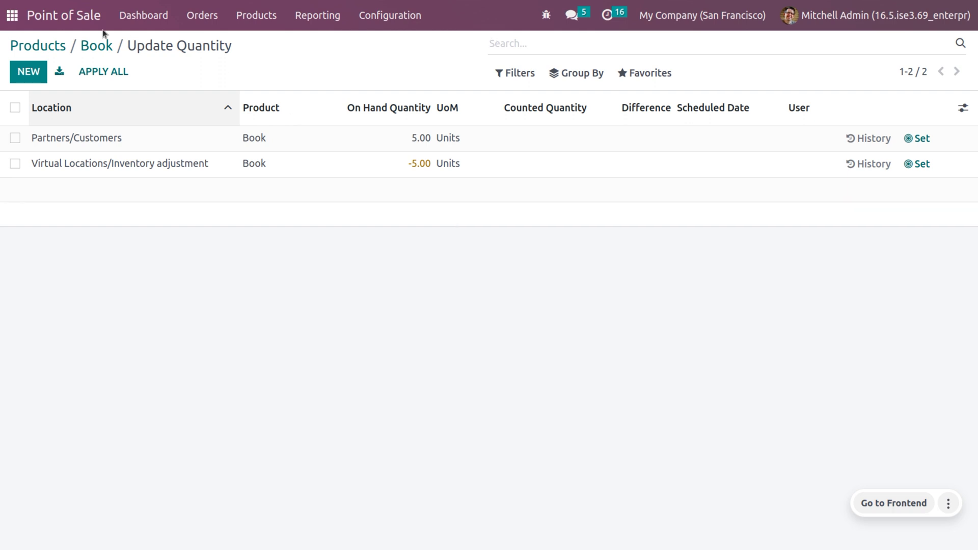
- Switch to the Inventory app and open Moves History to examine the stock moves of the Book sales
{"action": "type", "text": "PO"}
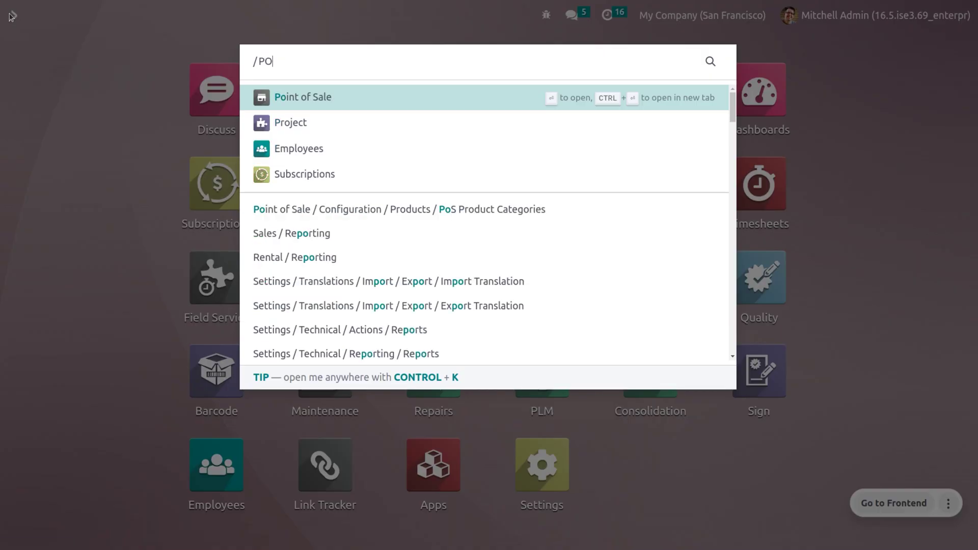
{"action": "key", "text": "BackSpace"}
{"action": "key", "text": "BackSpace"}
{"action": "type", "text": "in"}
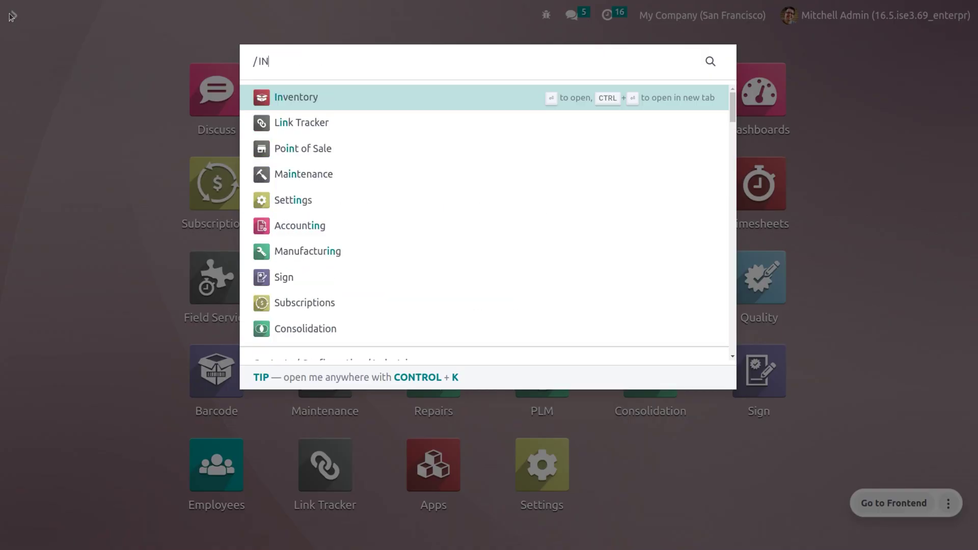
{"action": "key", "text": "Return"}
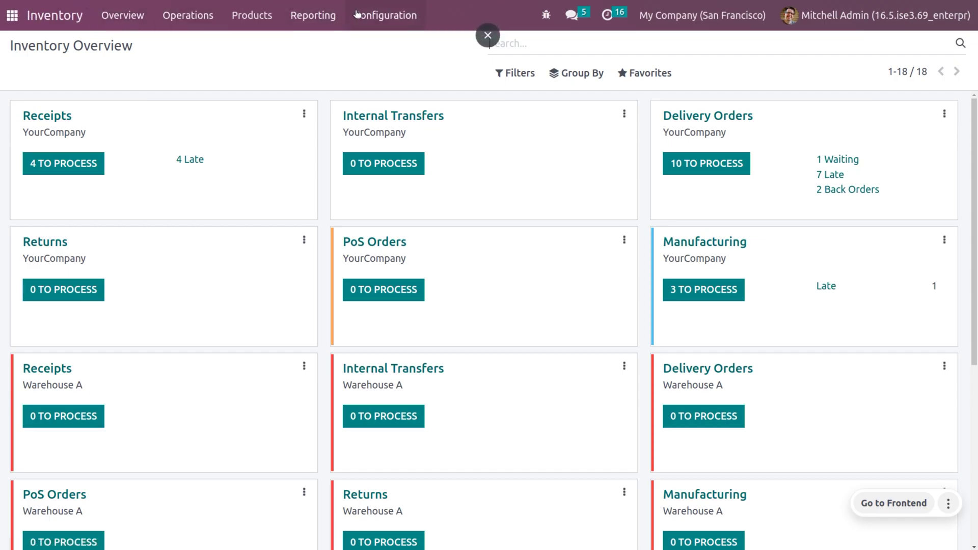
{"action": "left_click", "coordinate": [332, 16]}
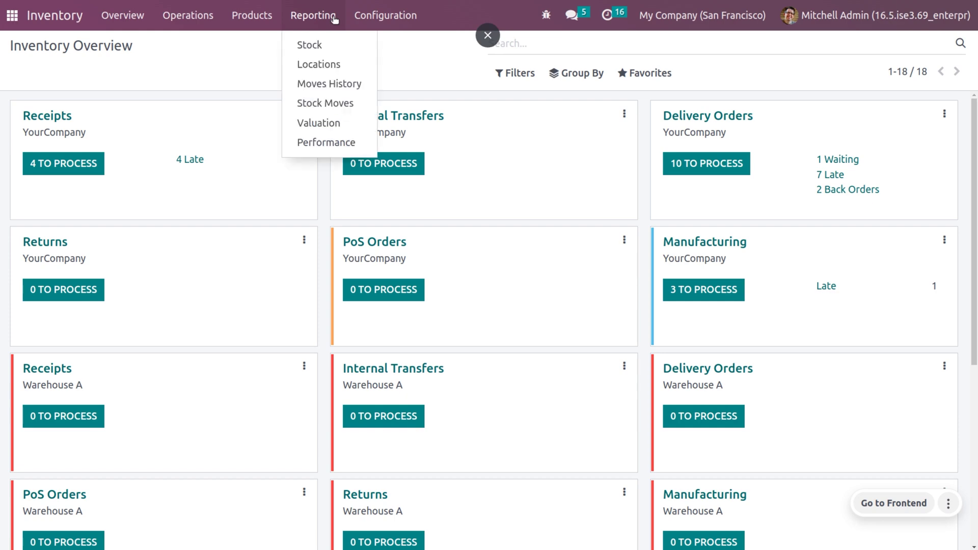
{"action": "left_click", "coordinate": [330, 84]}
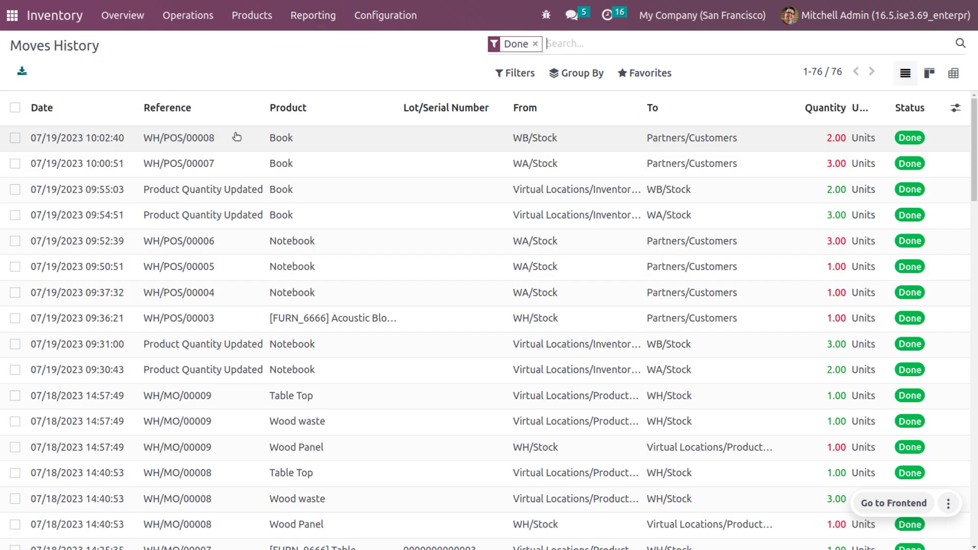